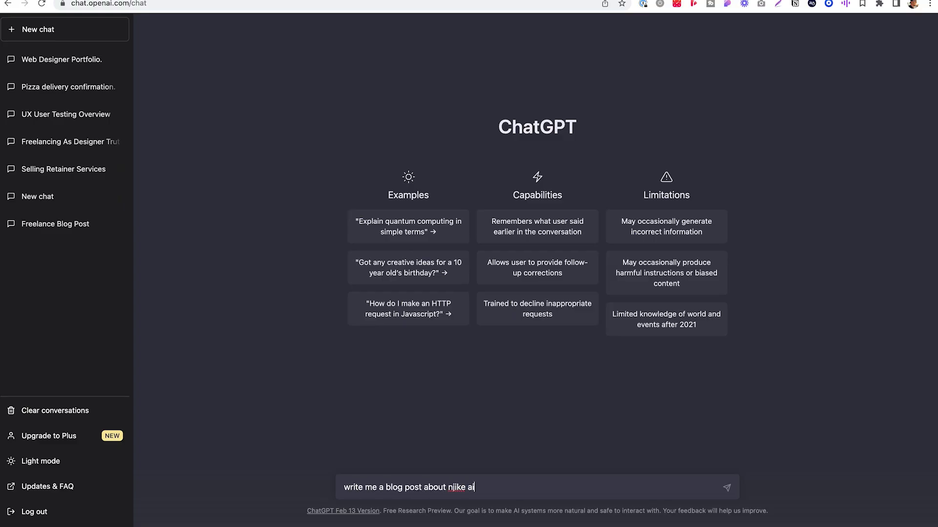
Send the Nike Air Force 1 blog post request, then start an agency-owner persona prompt in a new chat
key("Return")
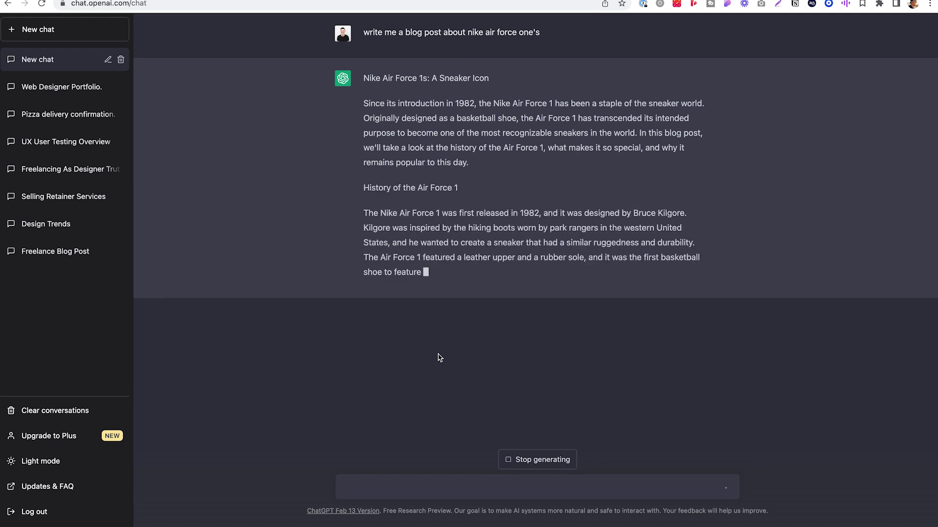
left_click(73, 35)
type("a")
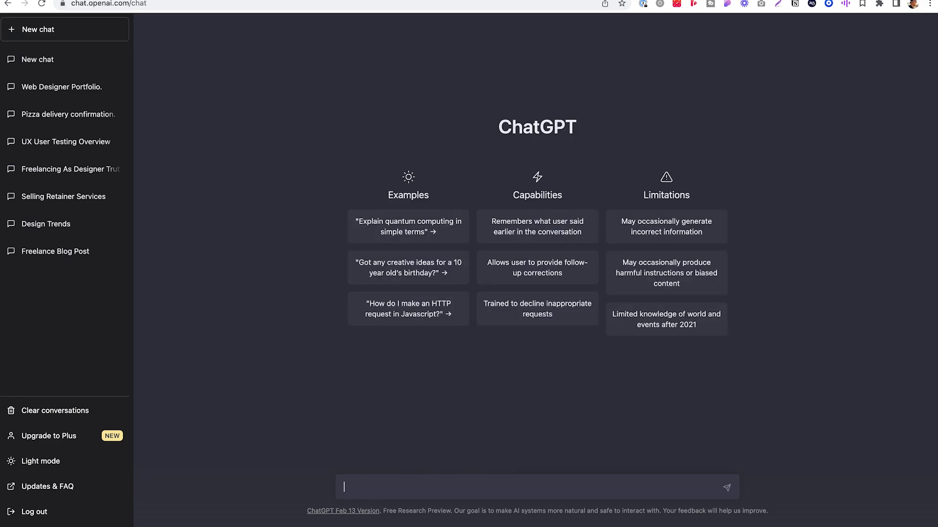
type("ct as an experienced web design agency ow")
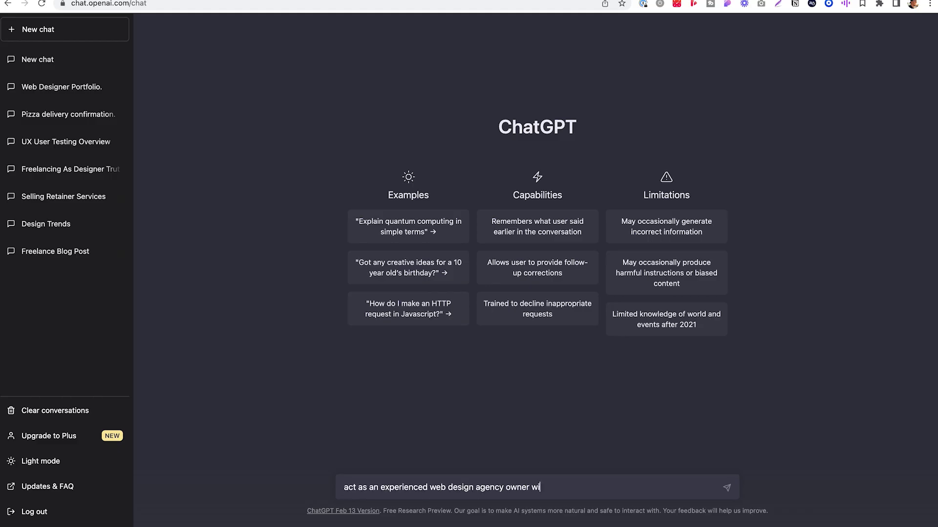
Send the 15-years-experience web design agency owner prompt, then a follow-up question about the business
type("th 15 years of experience")
key("Return")
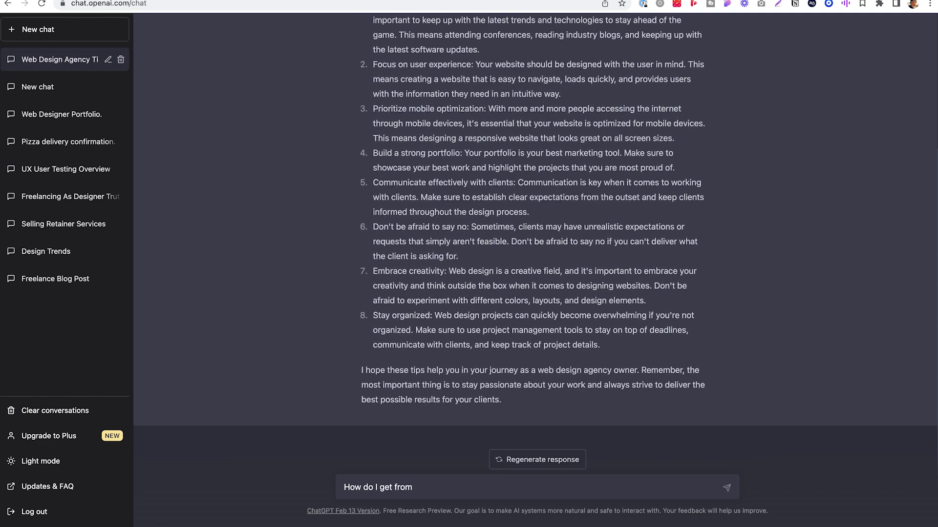
type("year of my business")
key("Return")
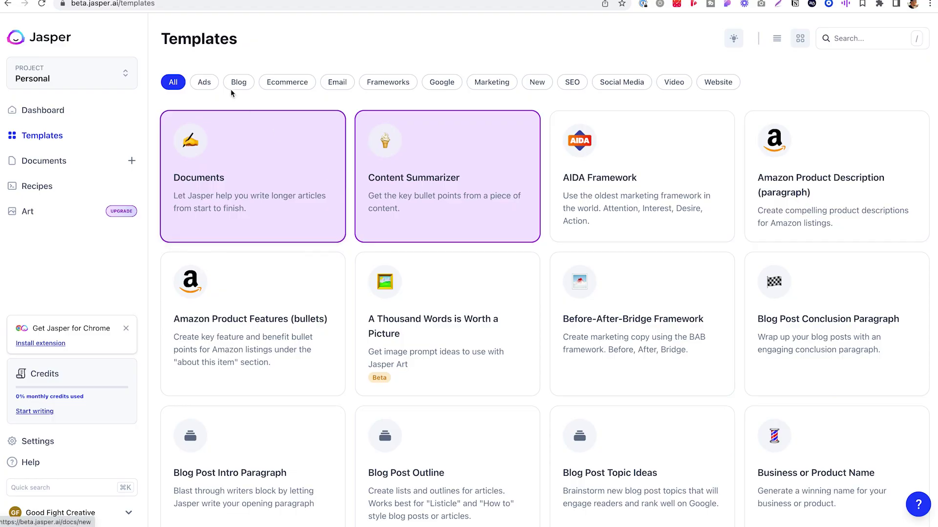
Filter Jasper templates by Ads, Blog, Ecommerce, Website, Social Media, and finally Marketing
left_click(204, 83)
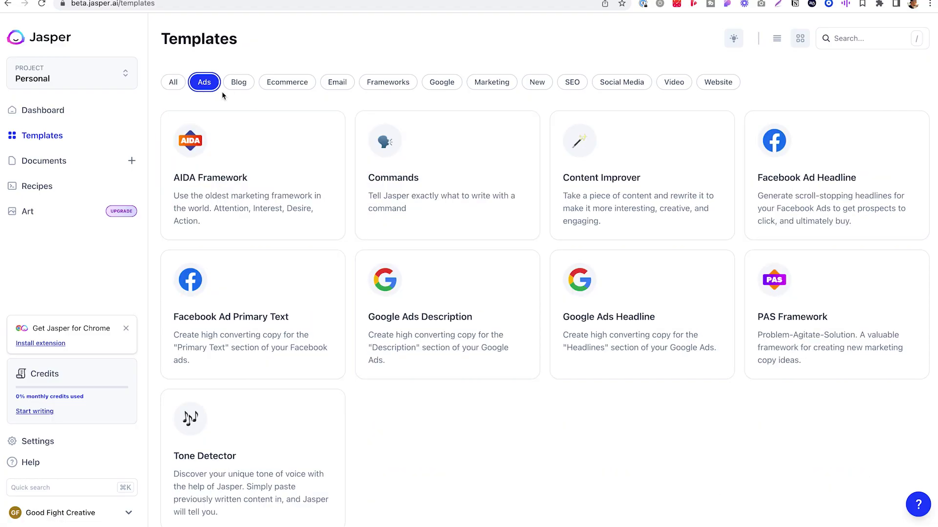
left_click(249, 86)
left_click(298, 87)
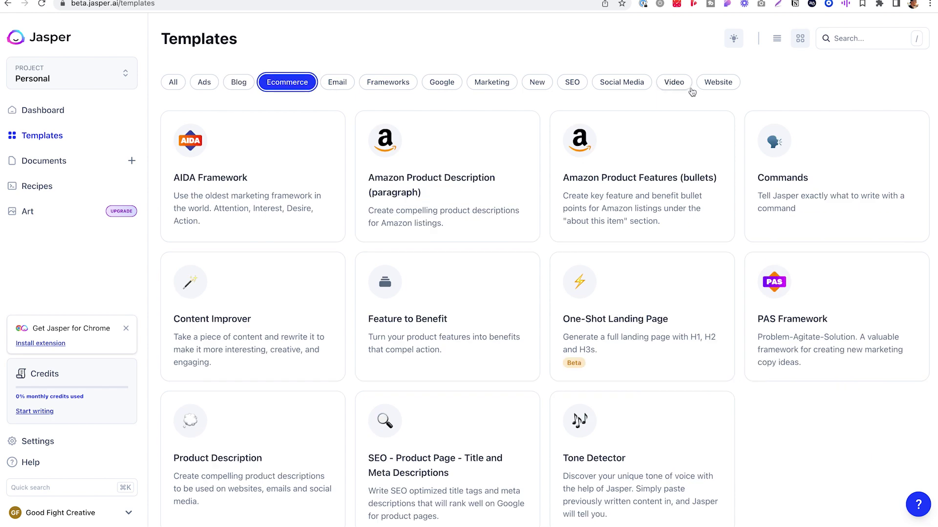
left_click(720, 87)
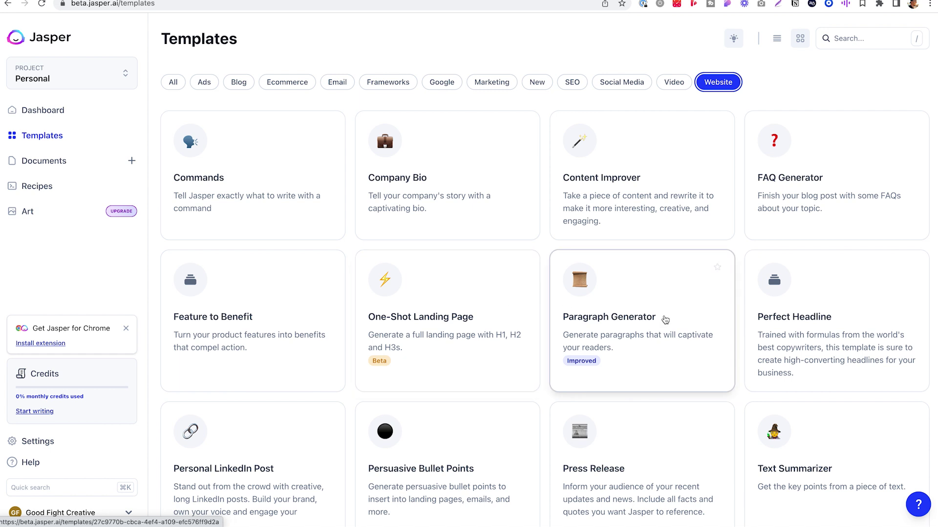
left_click(628, 83)
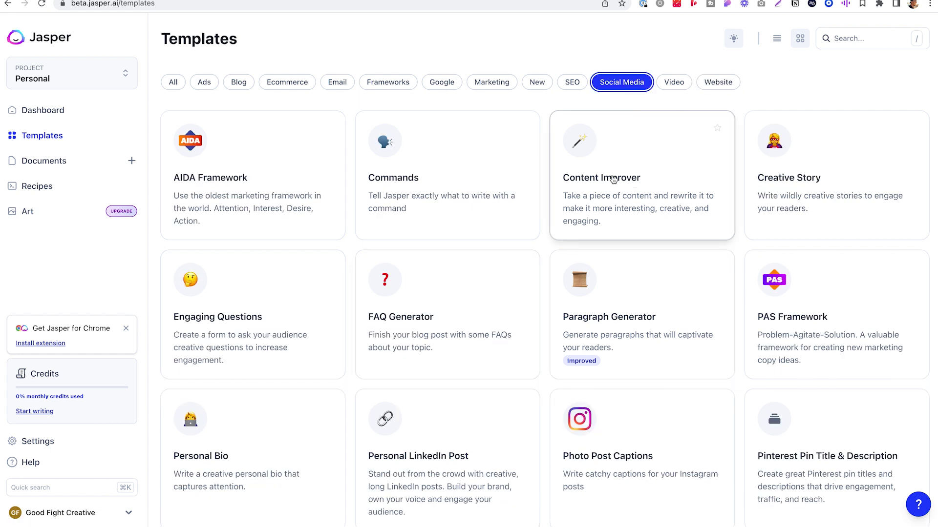
left_click(490, 84)
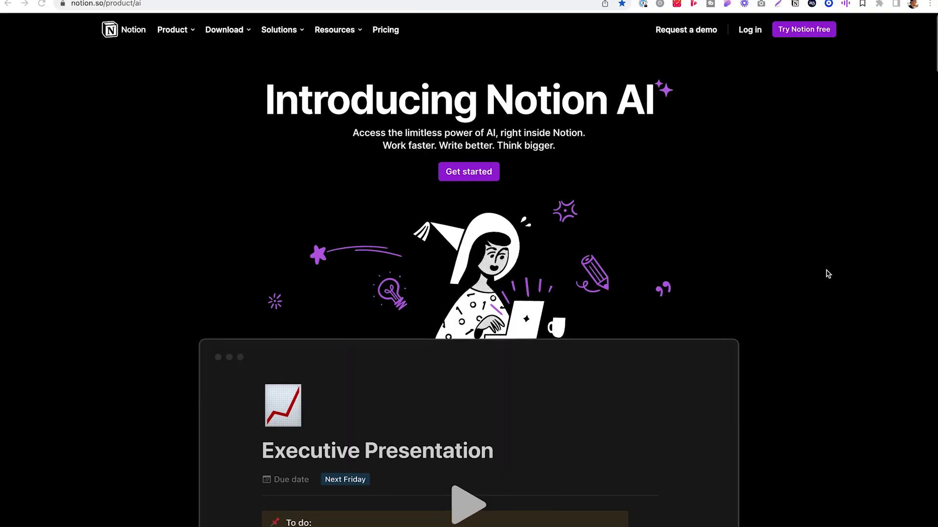
scroll(826, 273, "down", 5)
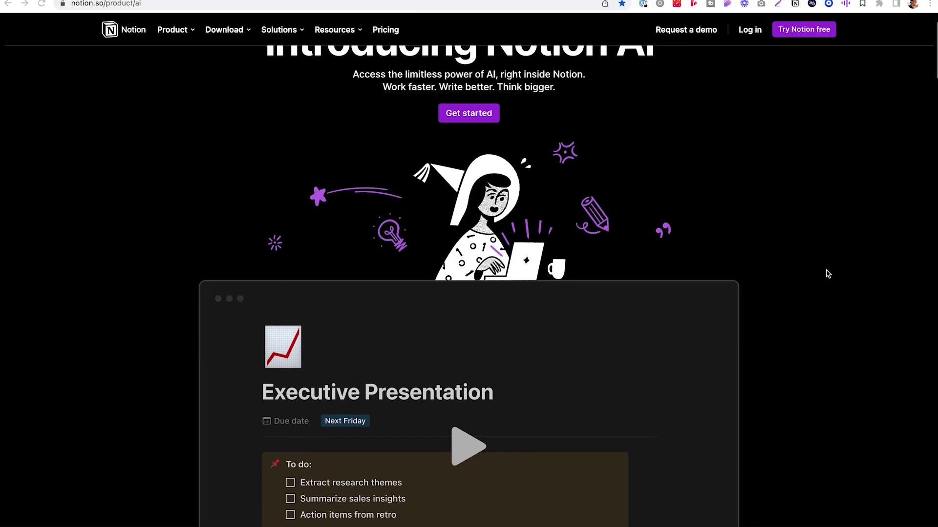
scroll(828, 273, "down", 10)
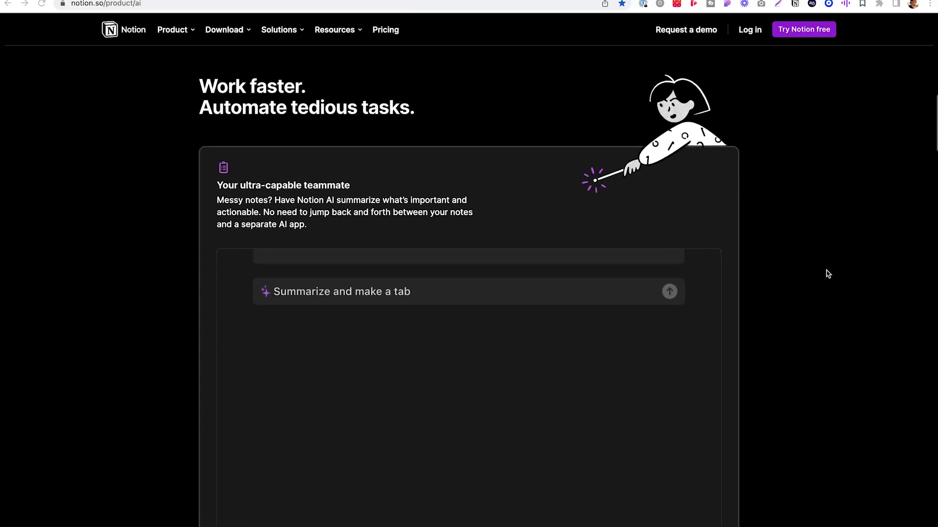
scroll(828, 274, "down", 3)
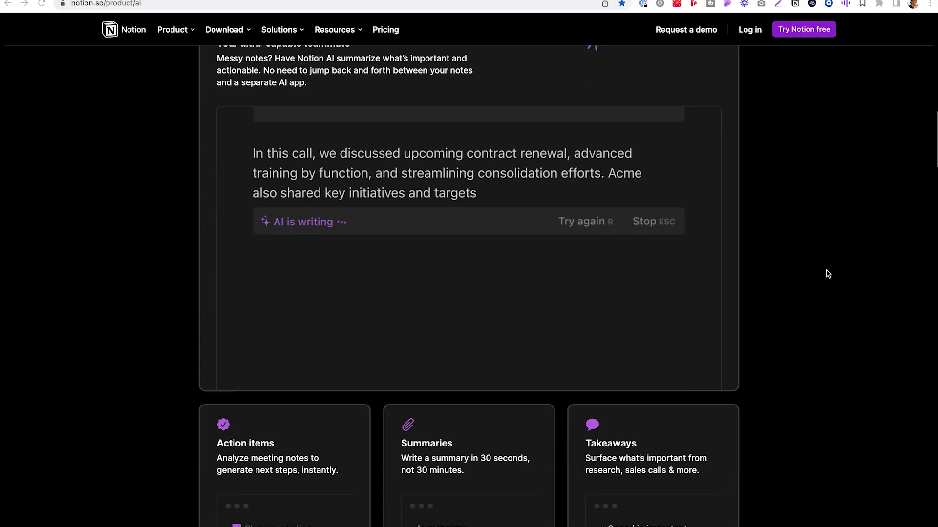
scroll(828, 273, "down", 1)
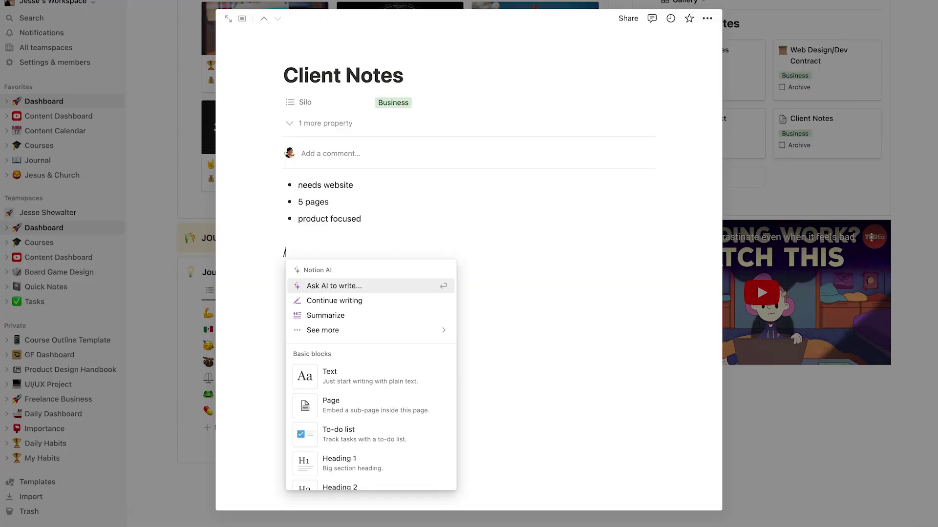
Have AI write a website proposal and a timeline of deliverables into Client Notes
key("Return")
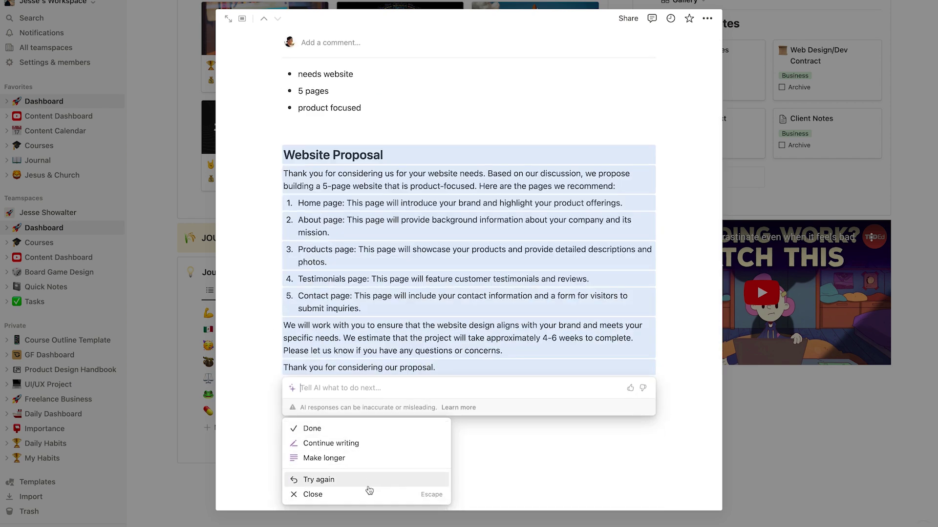
left_click(418, 433)
key("Return")
type("/")
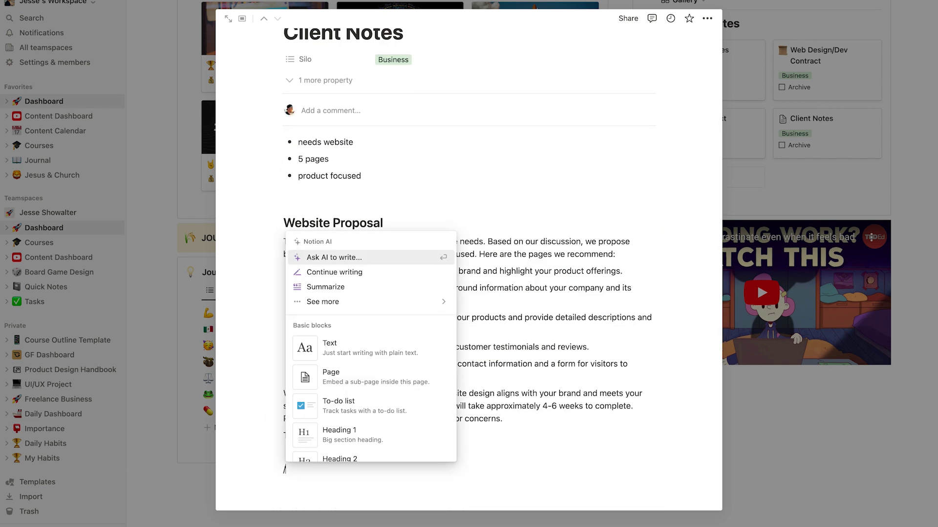
key("Return")
type("a timeline of deli")
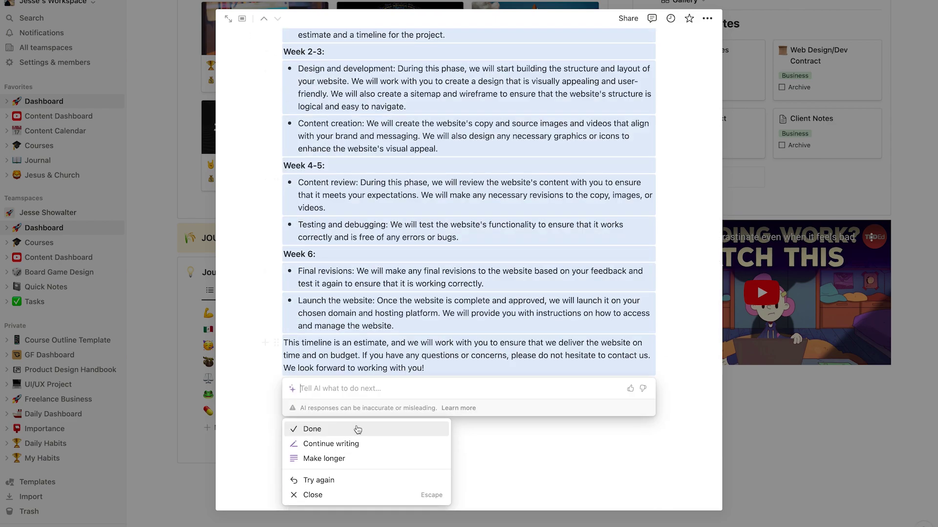
left_click(300, 429)
Select the Website Proposal blocks and have AI rewrite them in a more confident tone
scroll(313, 148, "up", 10)
left_click_drag(313, 147, 293, 73)
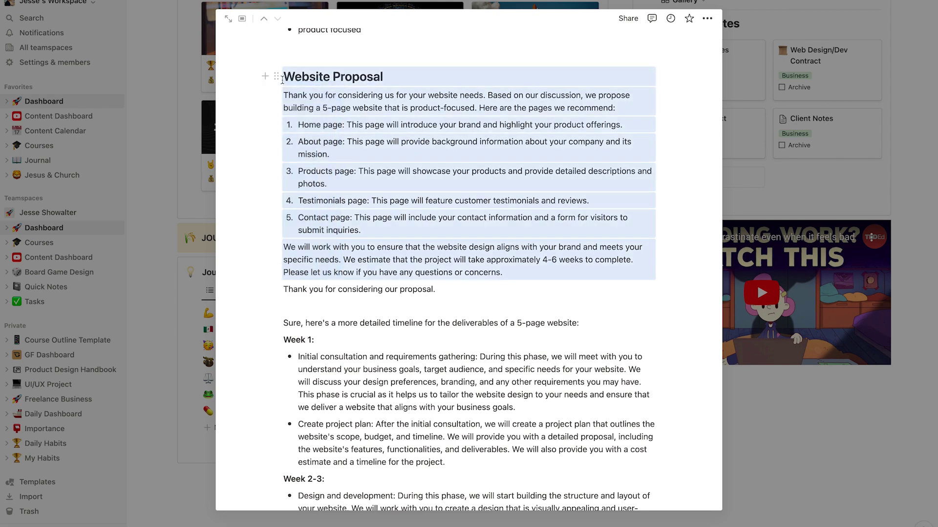
left_click(276, 77)
left_click(245, 13)
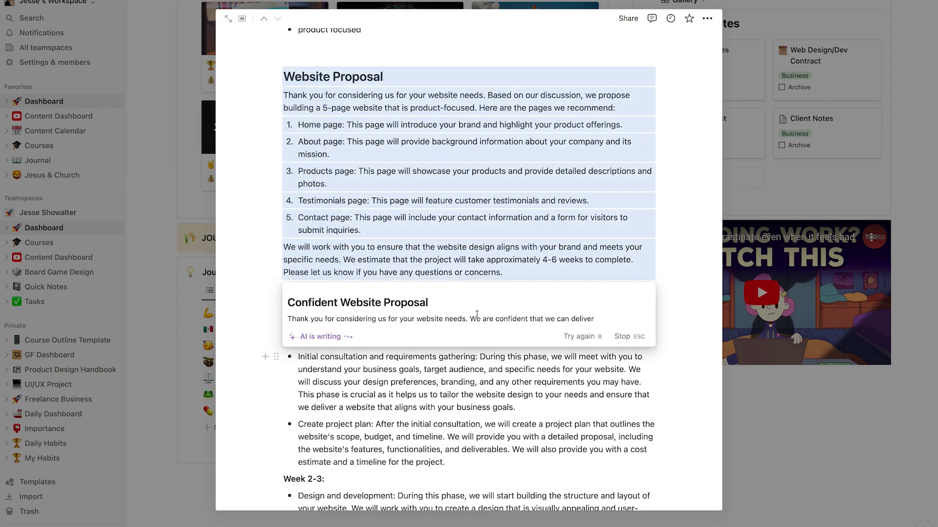
key("Return")
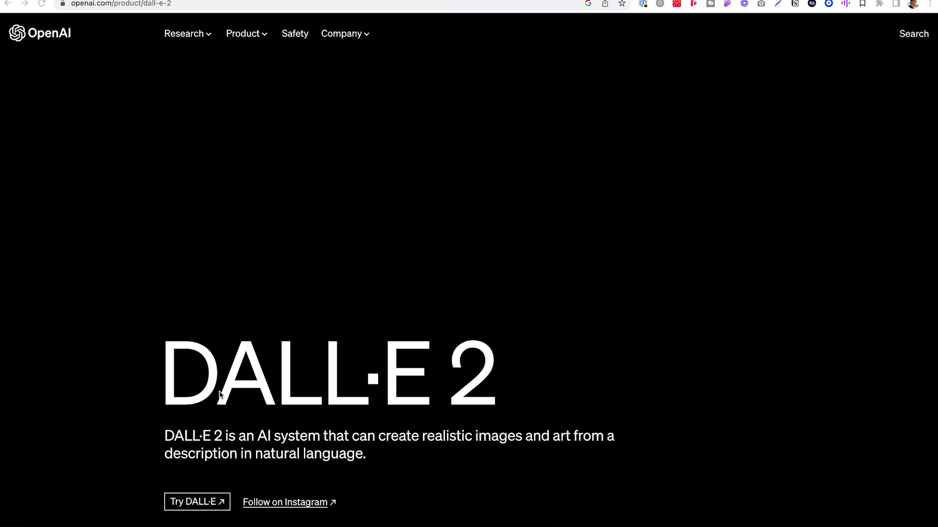
Generate Vermeer-style paintings of a polar bear holding an apple in DALL-E
left_click(197, 502)
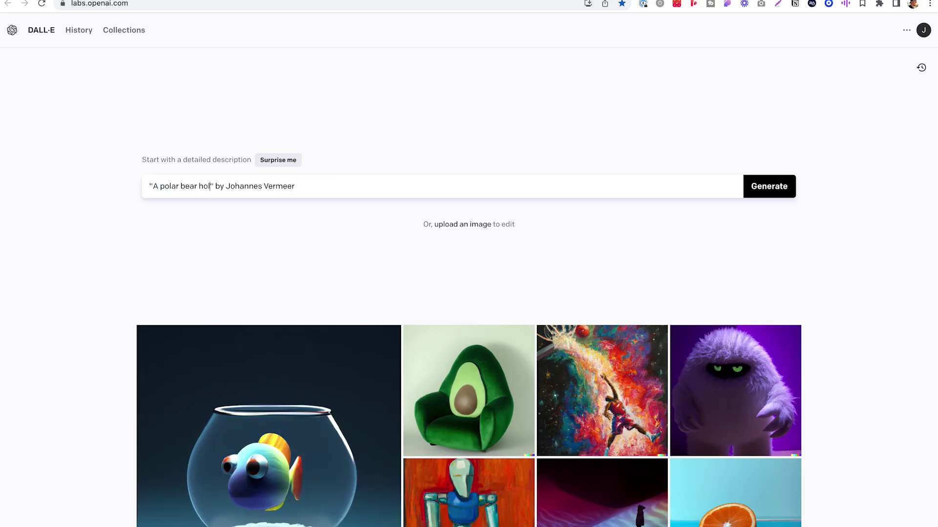
key("Return")
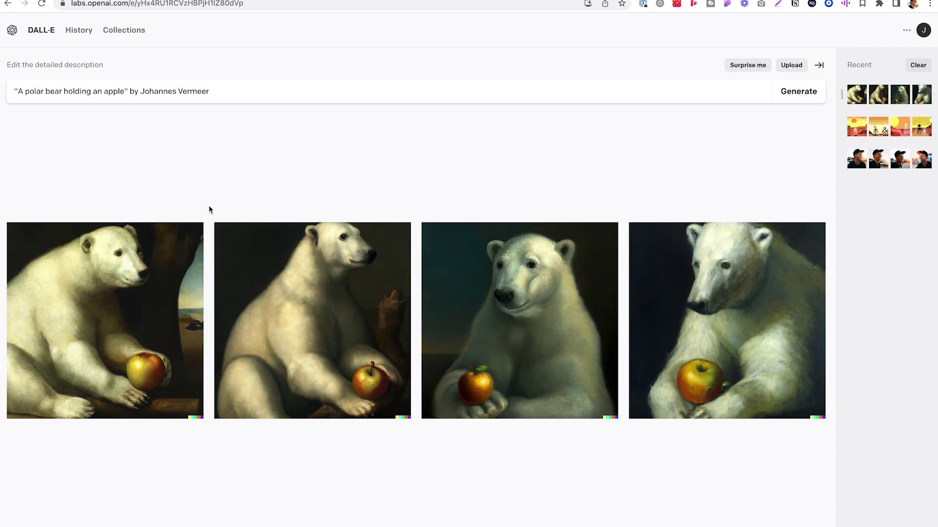
left_click(812, 238)
Make variations of the first painting, then generate a cyberpunk street scene
left_click(189, 237)
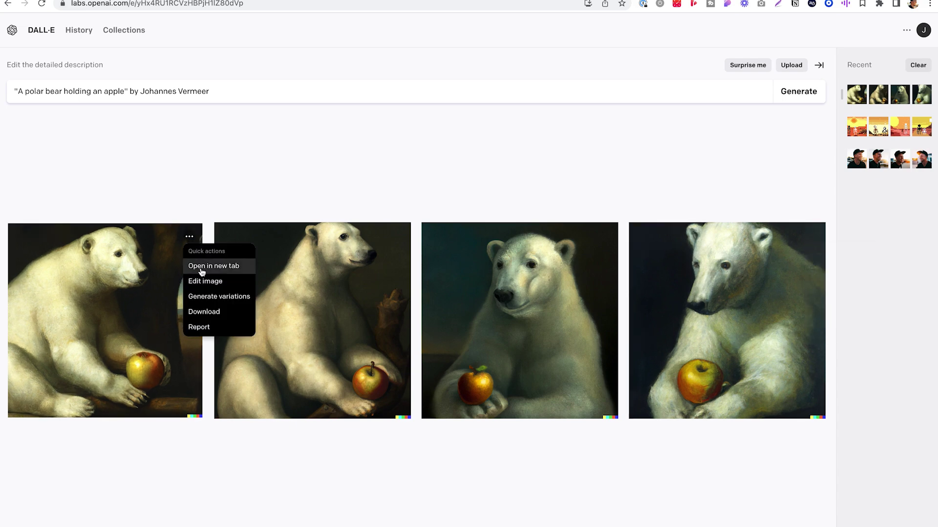
left_click(217, 296)
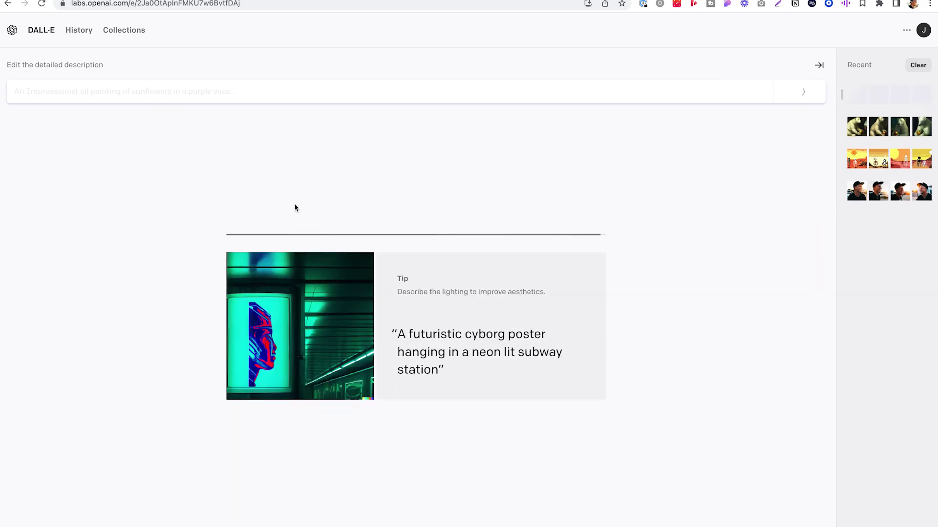
type("a cyberpunk")
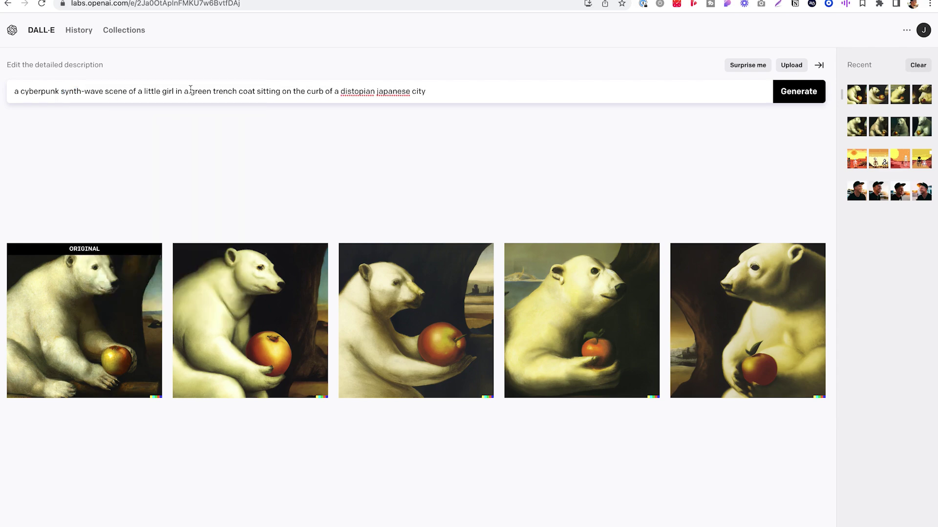
key("Return")
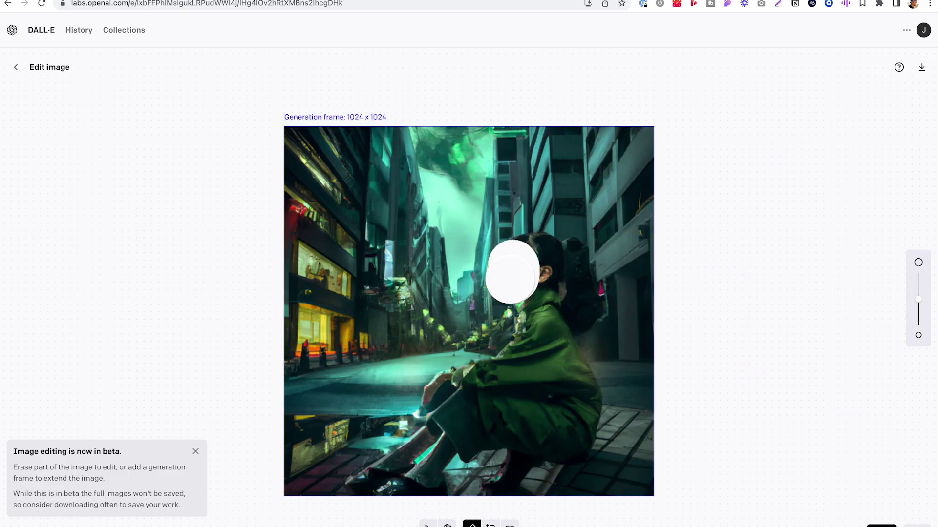
Outpaint a frame left of the cyberpunk image, accept it, and generate another extended section
left_click(491, 525)
left_click(191, 311)
left_click(916, 98)
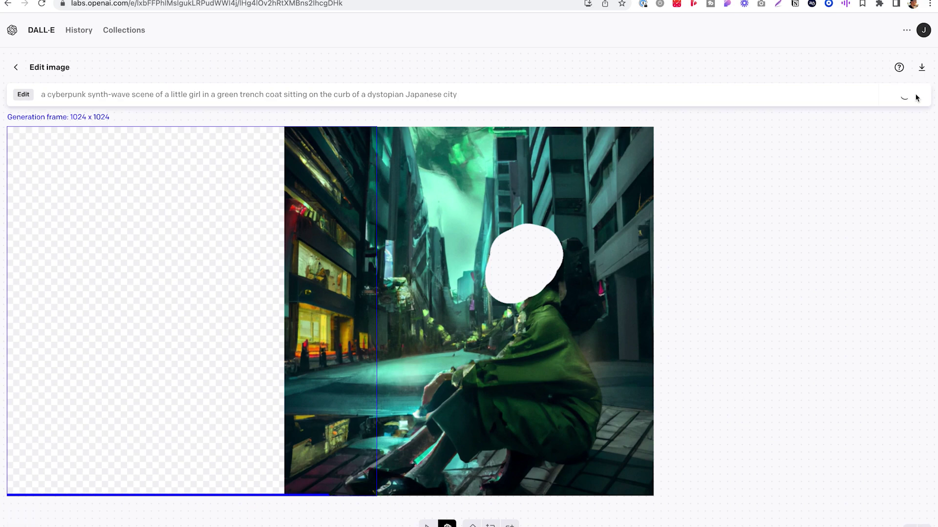
key("Return")
left_click(916, 98)
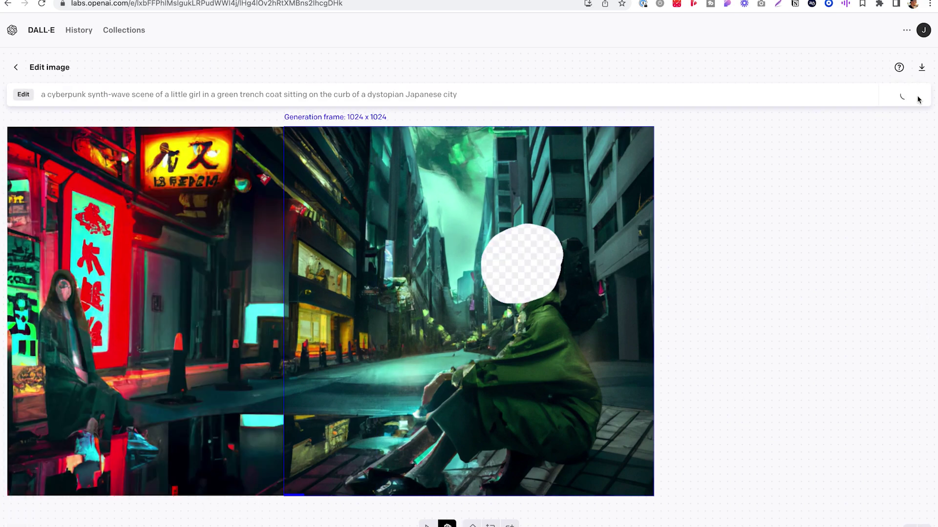
left_click_drag(613, 513, 873, 461)
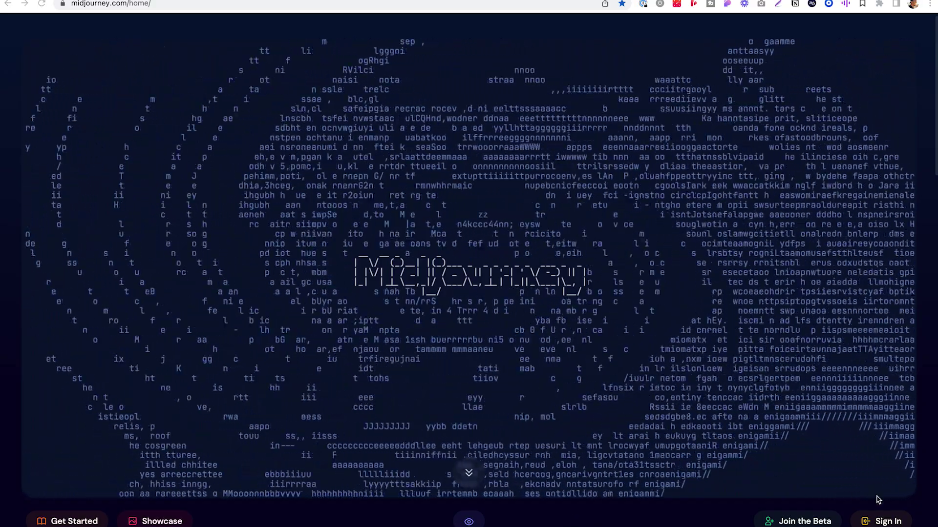
Sign in to Midjourney's Discord, open #newbies-72, and /imagine a pixel-art cowboy
left_click(885, 523)
left_click(594, 108)
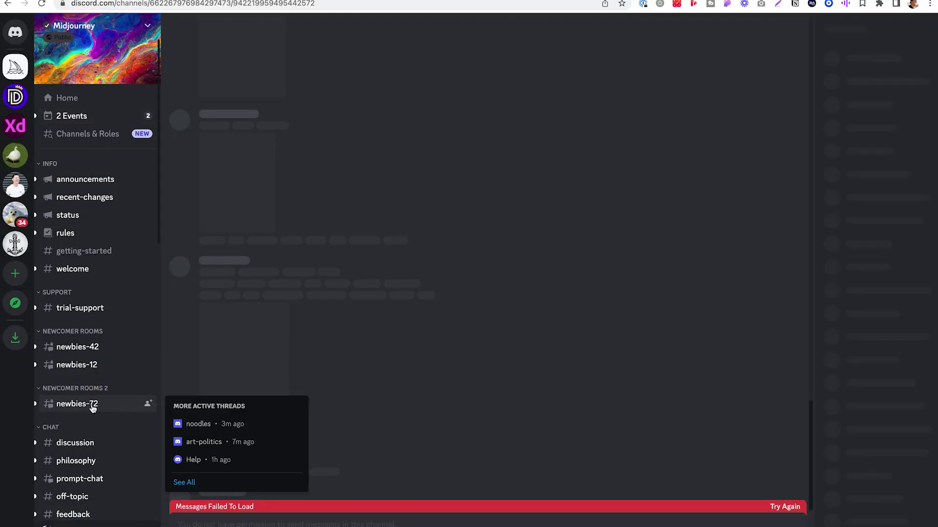
left_click(78, 404)
type("/imagine")
key("Return")
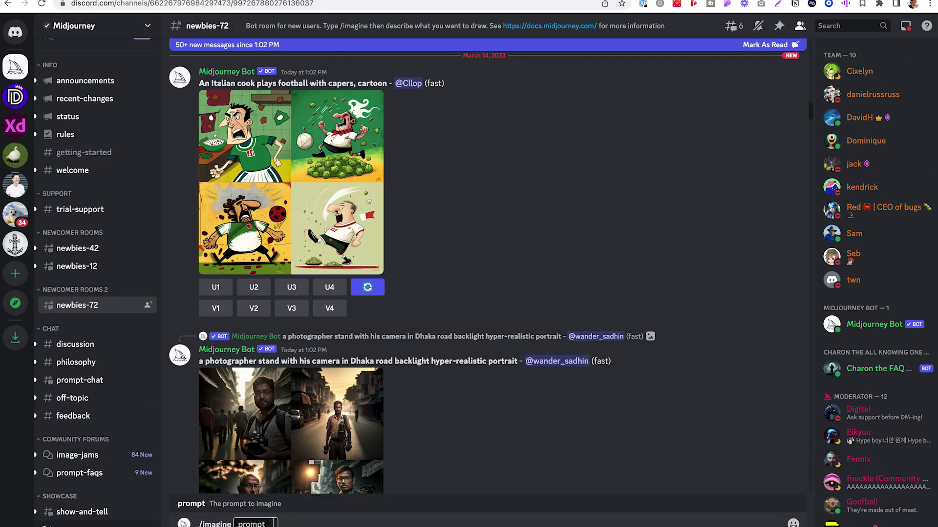
type("pixel art of an 8 bit cowboy riding into the sunset of a western scene")
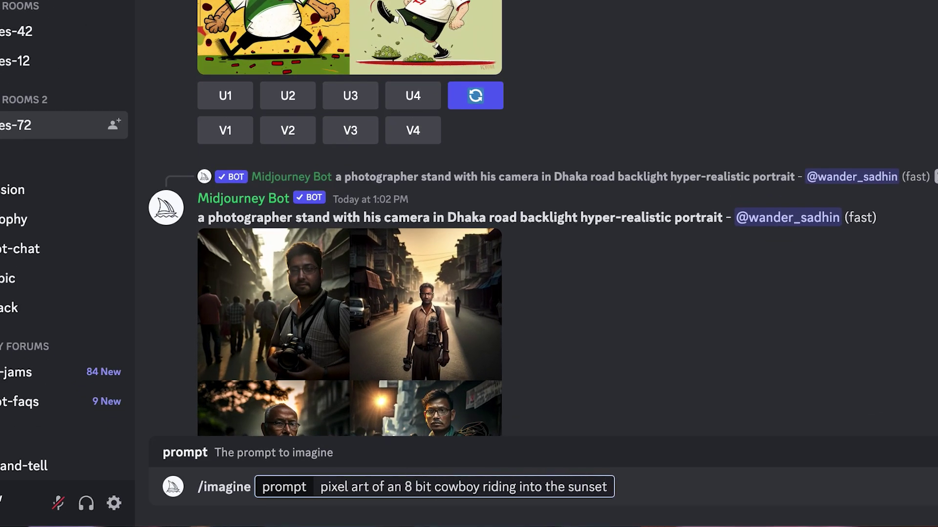
key("Return")
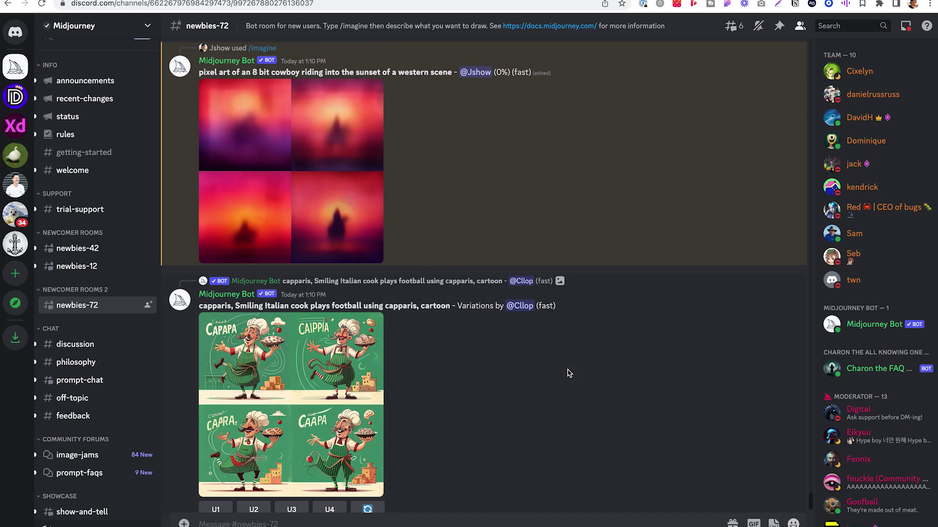
Inspect the cowboy grid and request variations of the third image (V3)
scroll(566, 373, "up", 2)
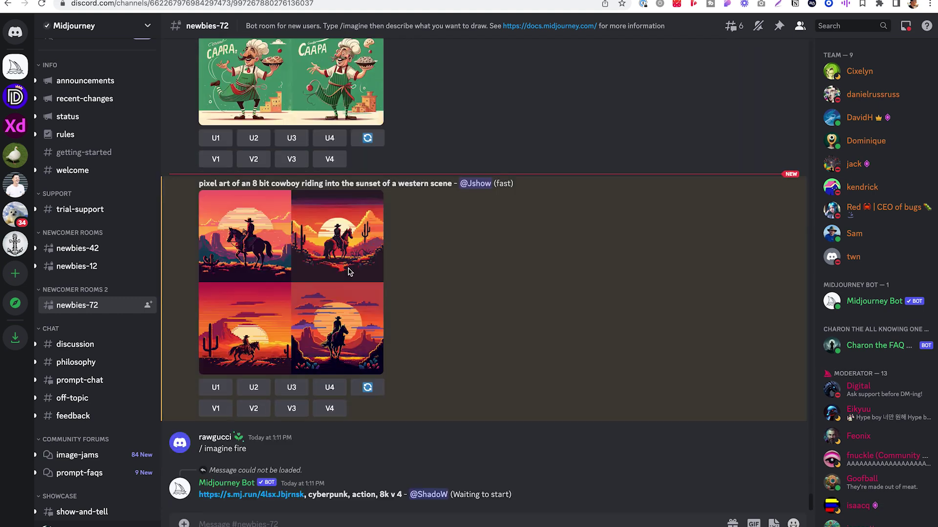
left_click(273, 317)
key("Escape")
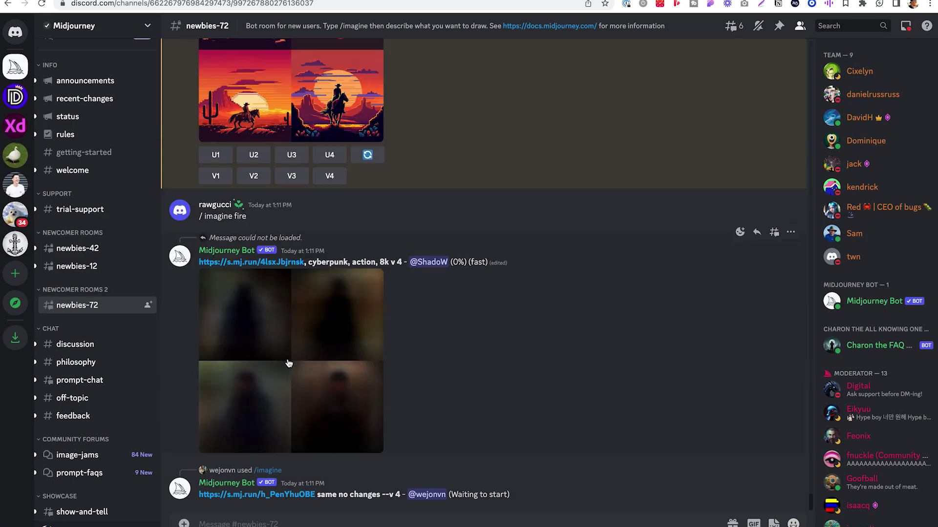
scroll(288, 355, "up", 4)
left_click(295, 350)
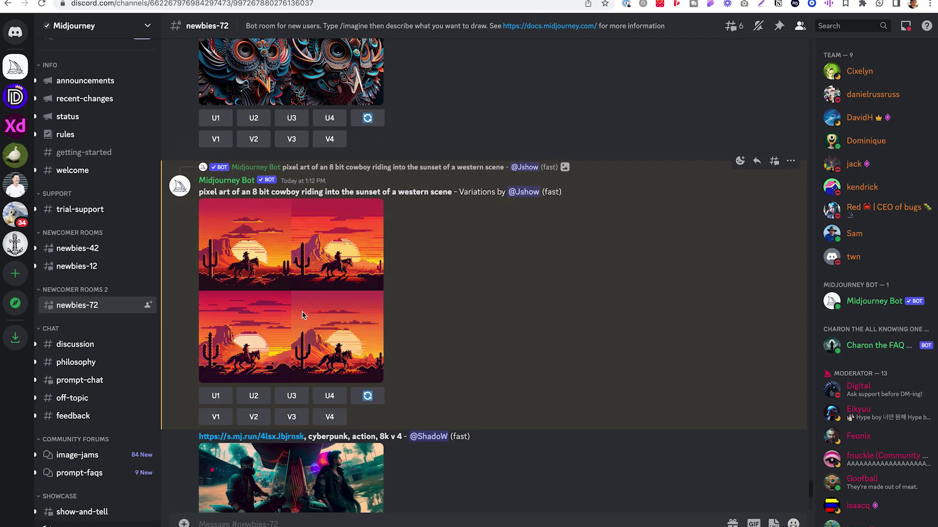
left_click(303, 315)
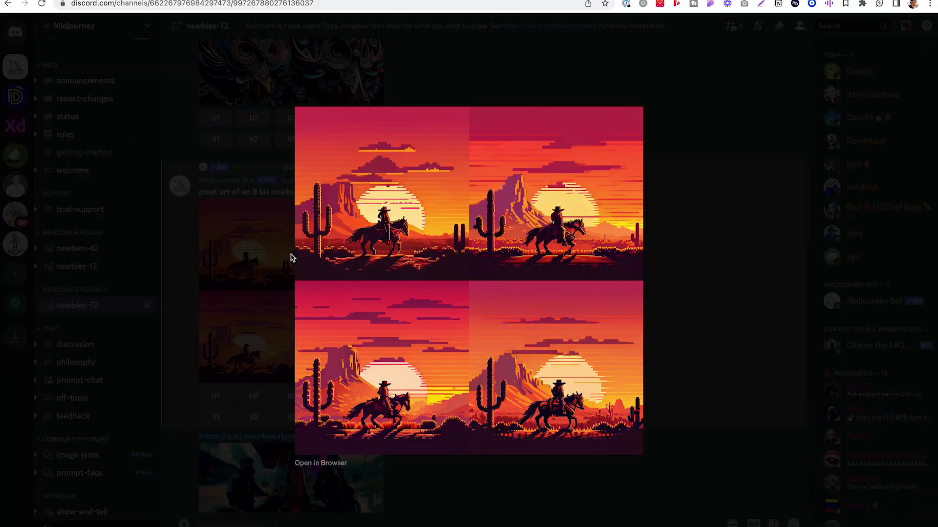
key("Escape")
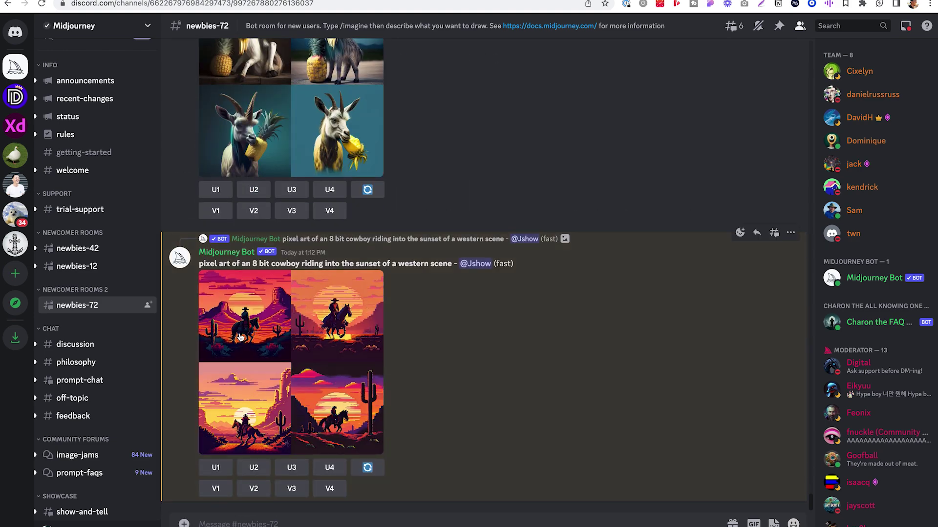
left_click(240, 338)
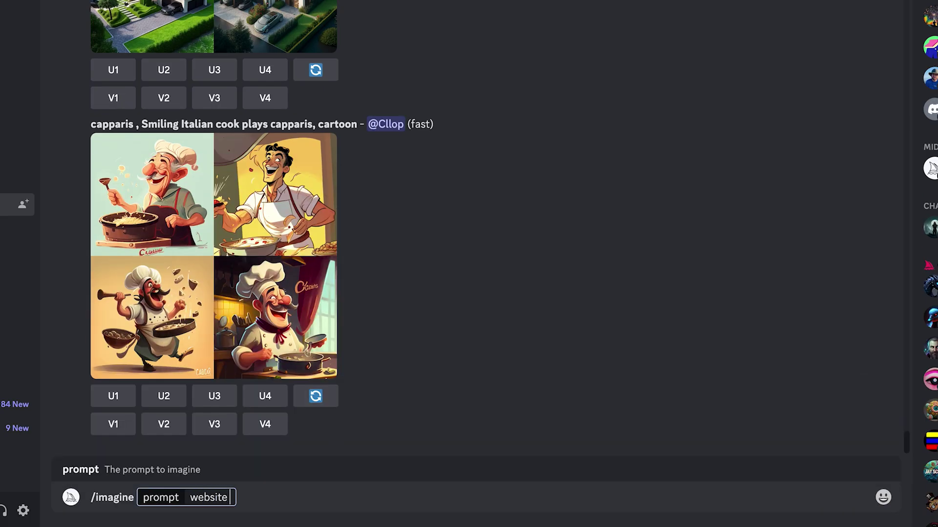
Imagine a dark black-and-gold men's barber shop homepage, then upscale U2 and re-roll the grid
type("homepage for a mens barber shop")
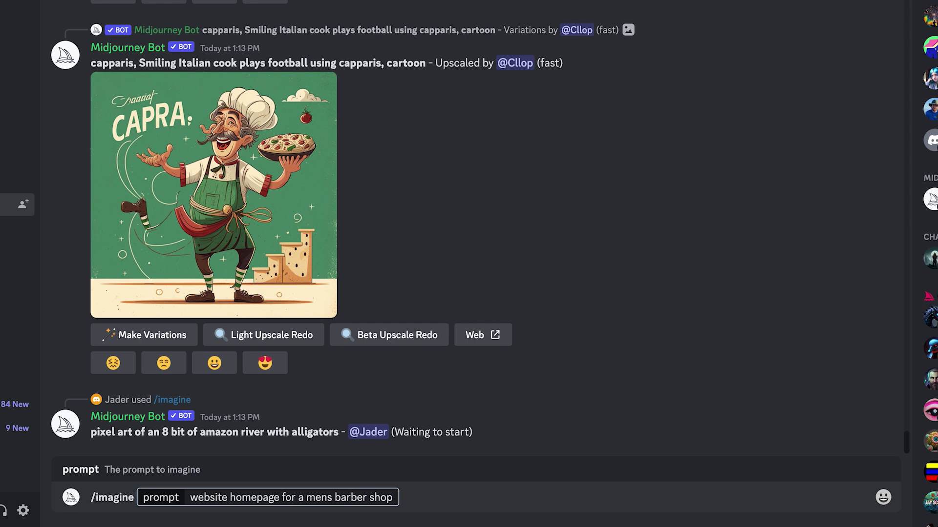
type(", dark UI,")
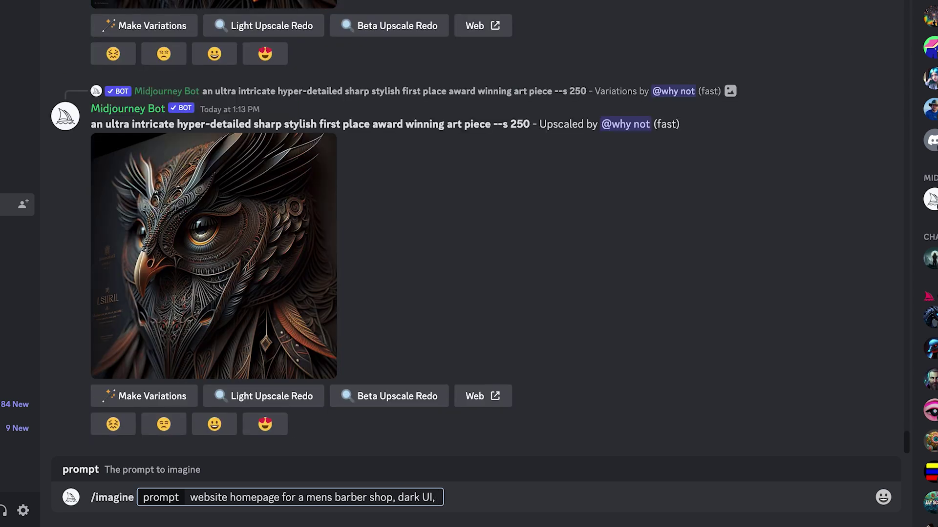
type(" black and gold, custom typography, cla")
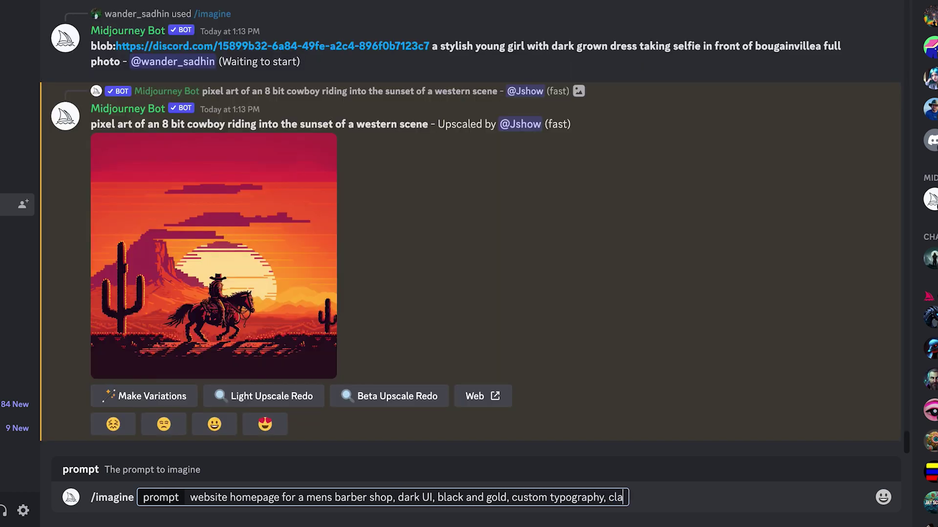
type("ssic style")
key("Return")
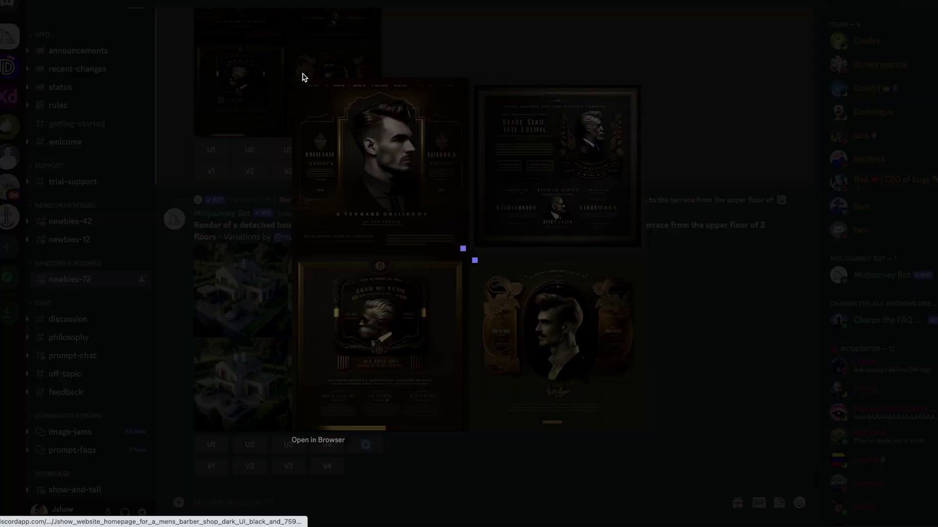
left_click(689, 153)
scroll(253, 269, "up", 3)
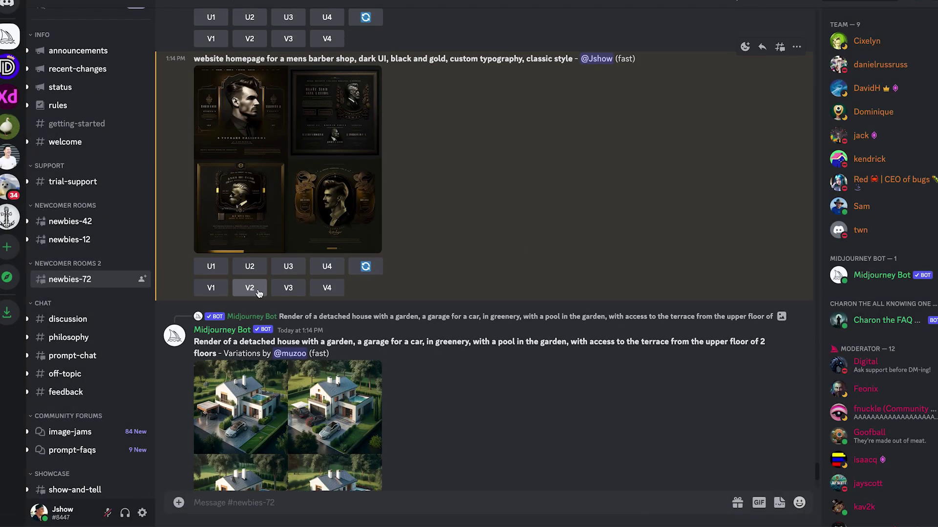
left_click(249, 266)
left_click(367, 267)
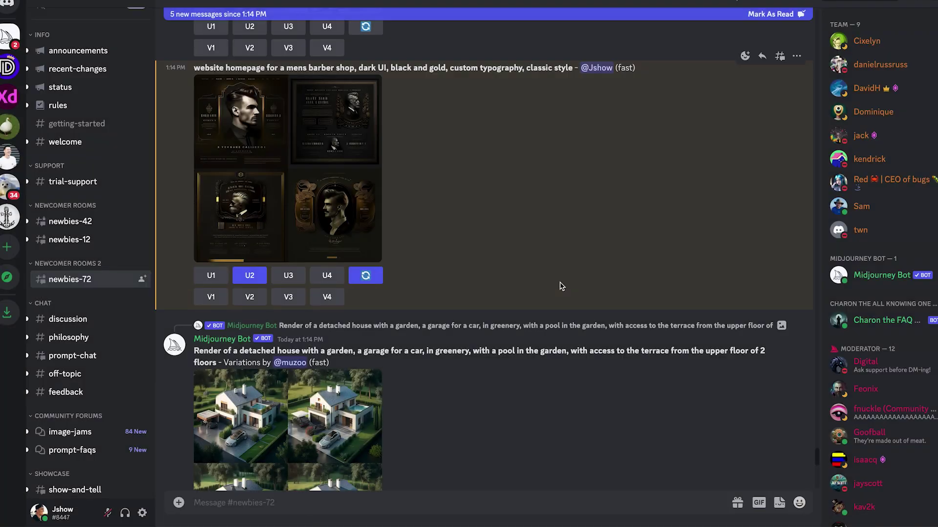
scroll(561, 286, "down", 5)
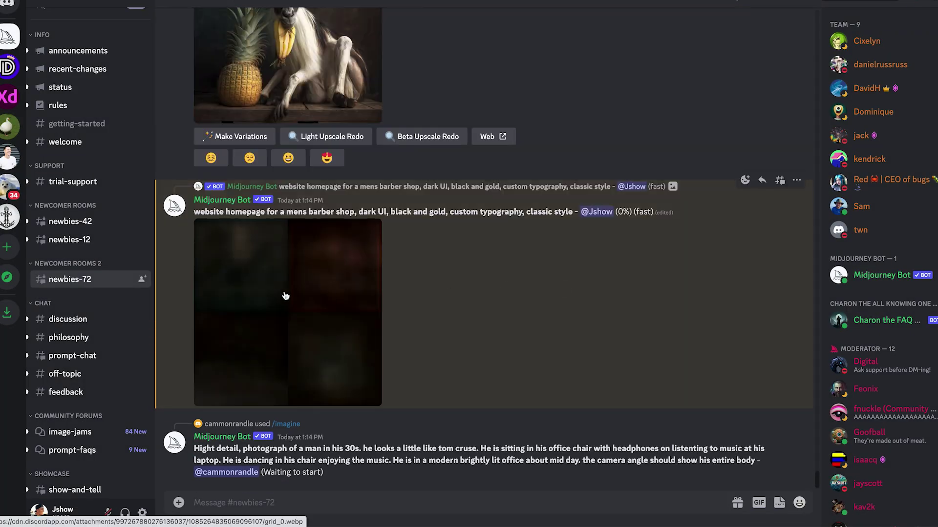
scroll(409, 337, "up", 5)
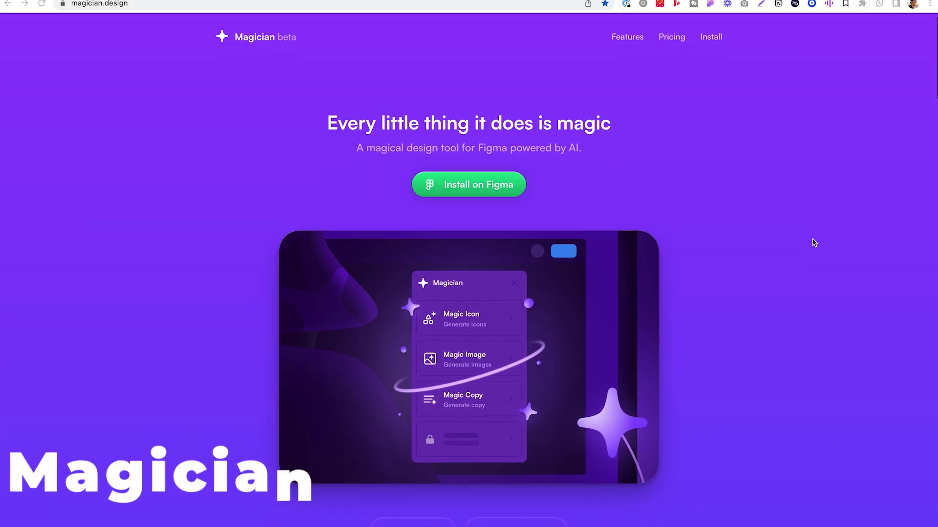
Scroll to the magician.design feature section and switch its demo to Copywriting
scroll(812, 243, "down", 3)
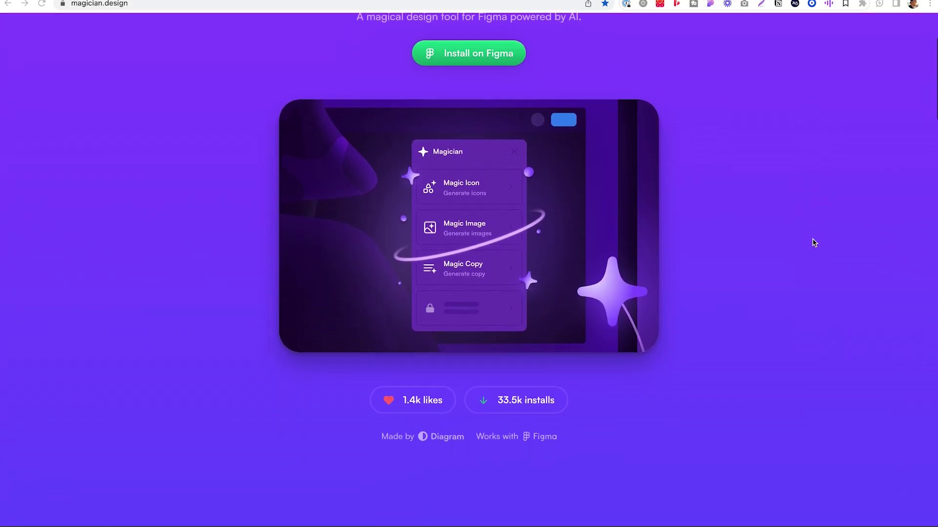
scroll(812, 242, "down", 12)
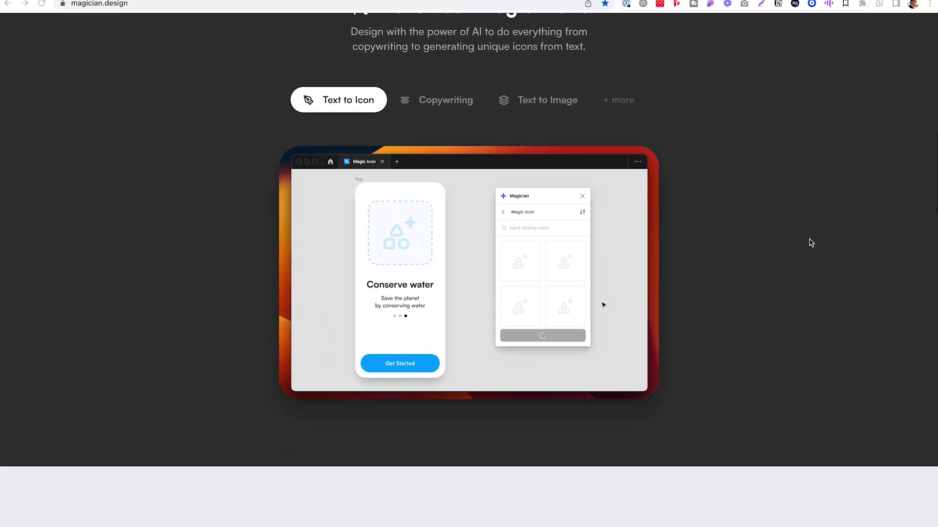
left_click(433, 101)
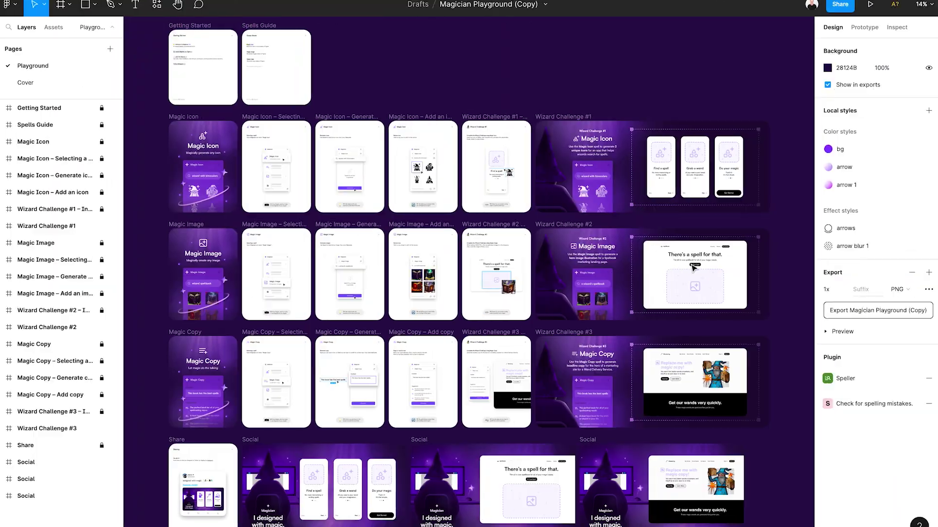
Launch Magician at Wizard Challenge #1 and drag 'magician holding a wand' icons onto the three cards
key("shift+2")
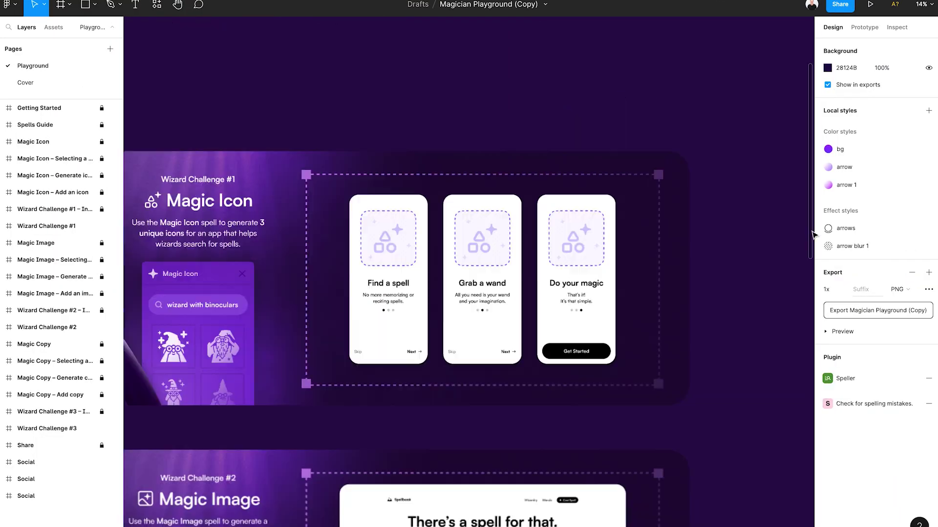
key("ctrl+slash")
key("Return")
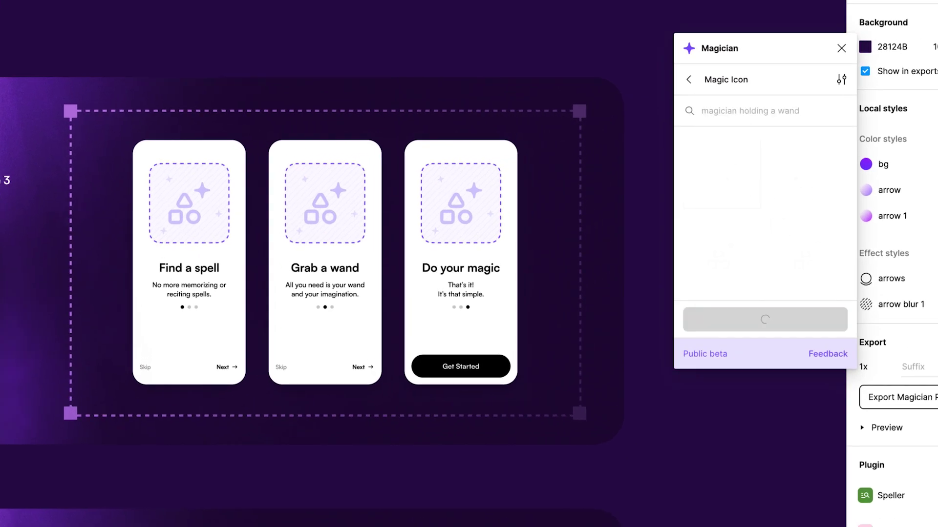
left_click_drag(808, 174, 194, 250)
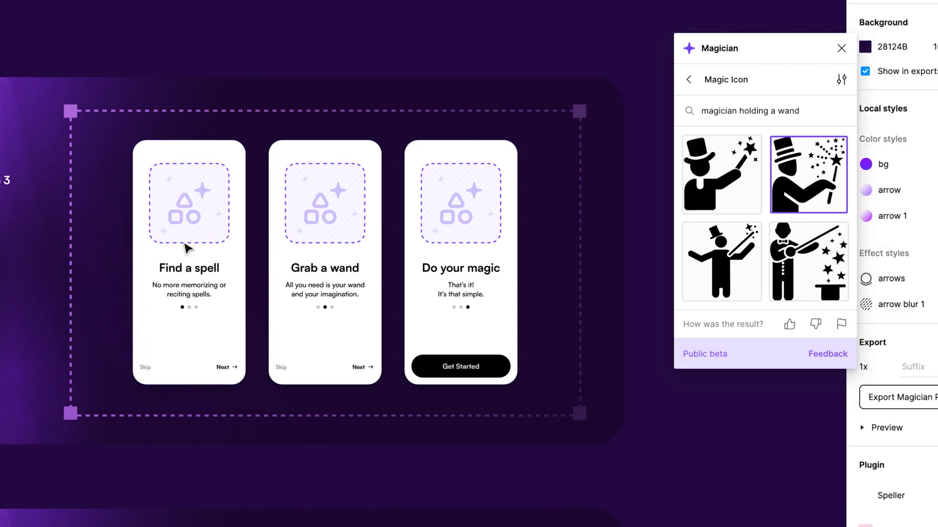
left_click_drag(721, 261, 226, 243)
left_click_drag(808, 262, 478, 263)
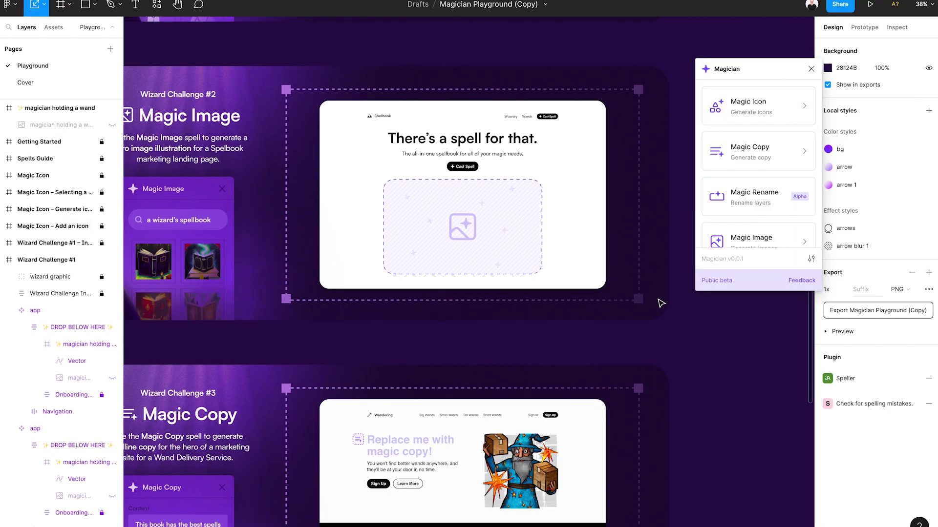
scroll(661, 304, "up", 2)
Place a Magic Image 'old wizard making a potion' in the hero slot, then start Magic Copy on the headline
scroll(537, 293, "up", 3)
left_click(392, 318)
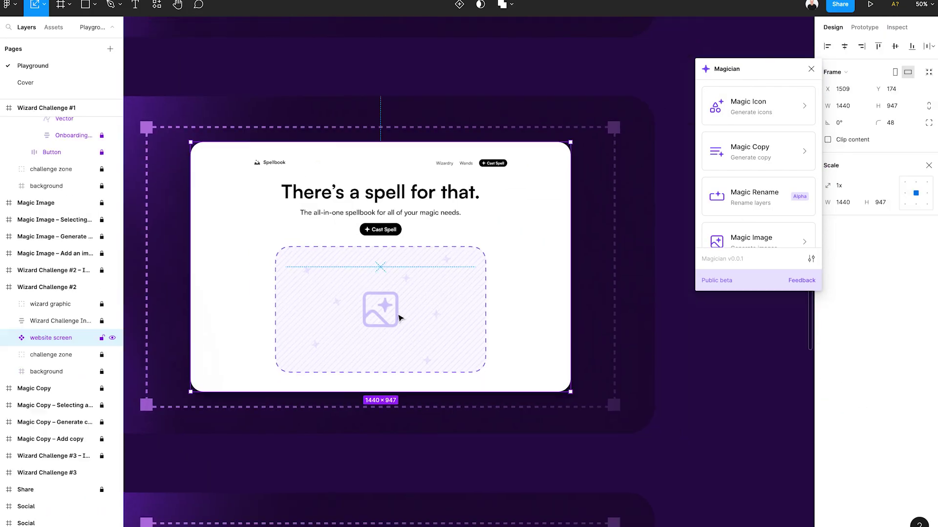
left_click(751, 237)
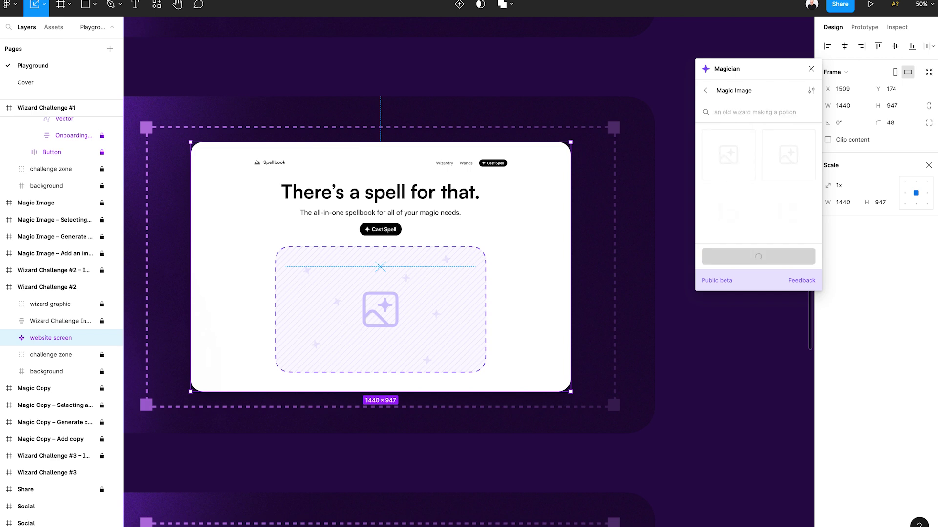
left_click(727, 156)
left_click_drag(73, 287, 57, 267)
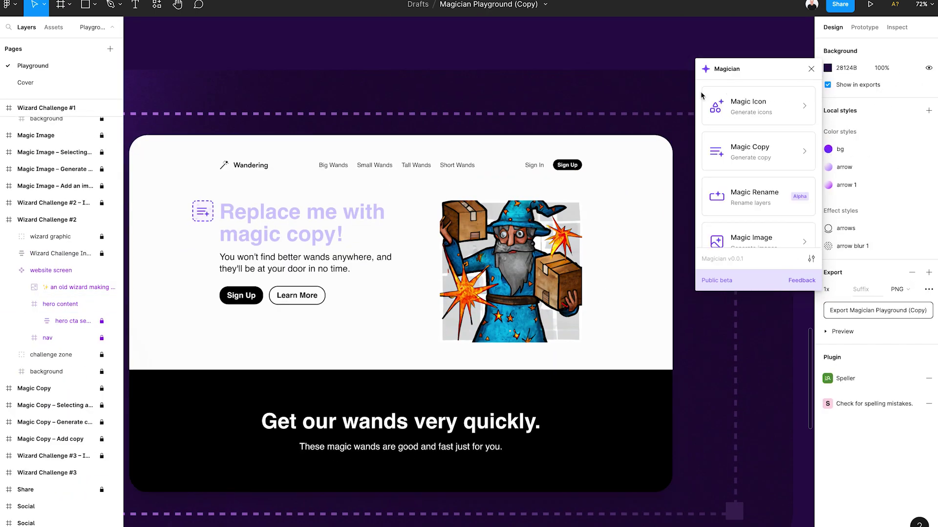
left_click(305, 222)
left_click(737, 149)
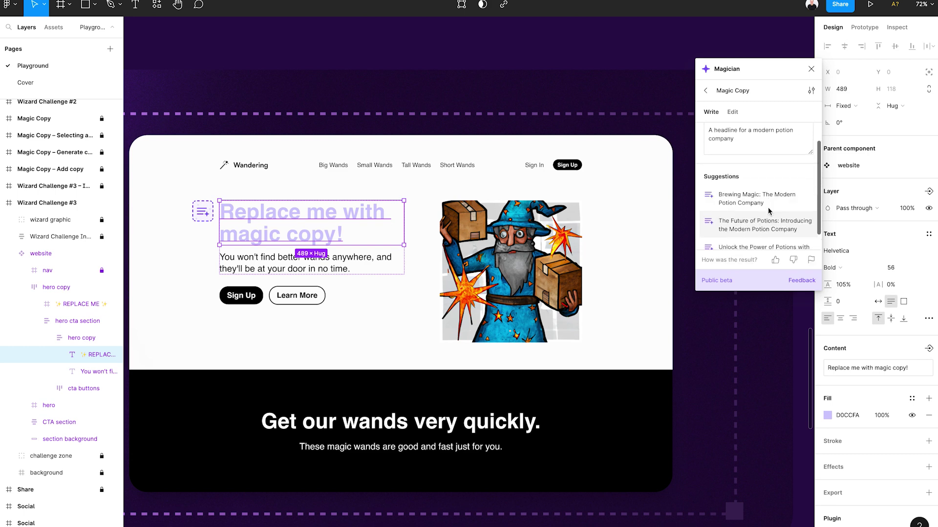
Replace the headline with the Magic Copy suggestion 'Unlock the Power of Potions with the Modern Potion Company'
scroll(768, 211, "down", 1)
left_click(781, 233)
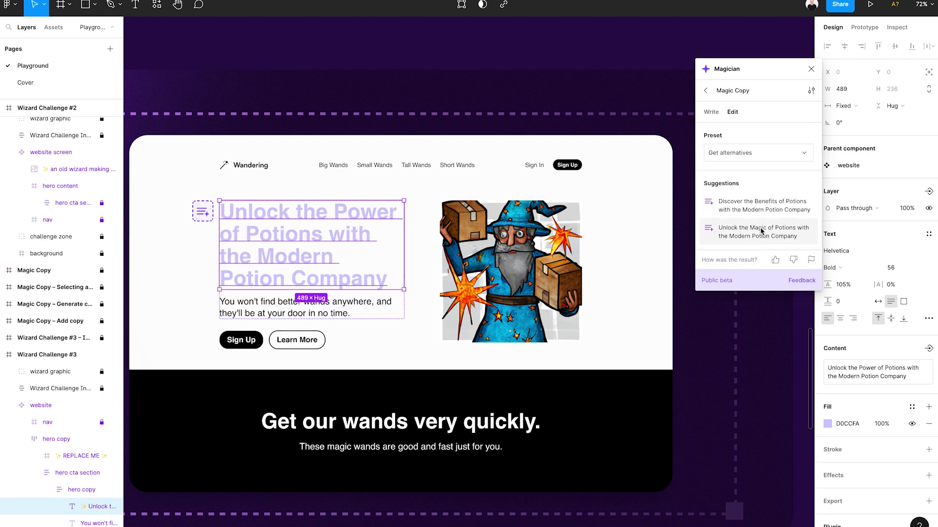
left_click(762, 206)
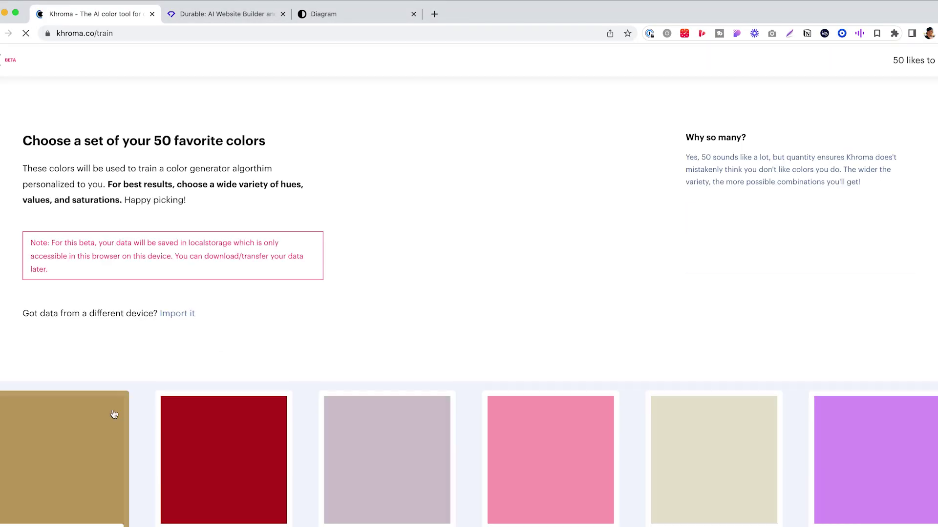
Pick liked colour cards until the counter reaches zero, then start Khroma's training
scroll(728, 183, "down", 10)
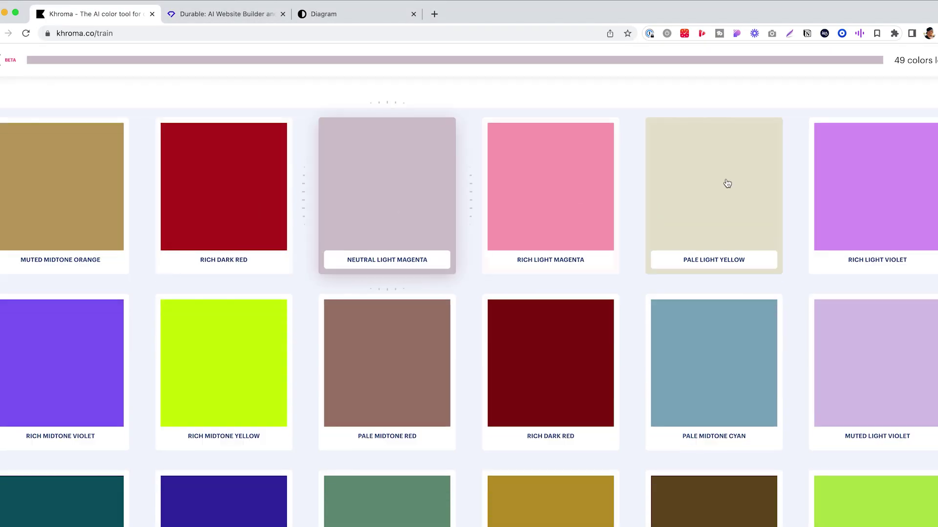
scroll(419, 478, "down", 15)
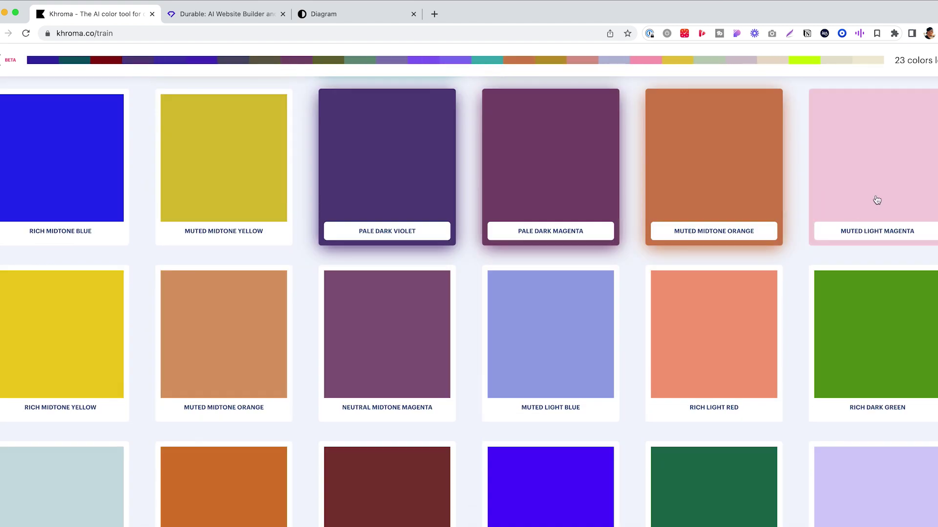
left_click(61, 254)
left_click(224, 256)
scroll(553, 412, "down", 5)
left_click(552, 412)
scroll(29, 324, "down", 5)
left_click(30, 324)
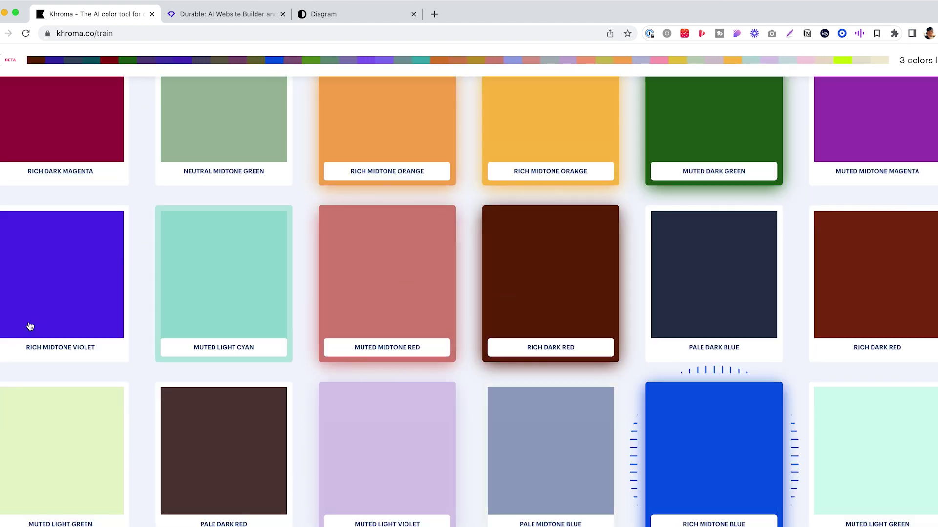
scroll(498, 340, "down", 5)
left_click(498, 341)
left_click(934, 65)
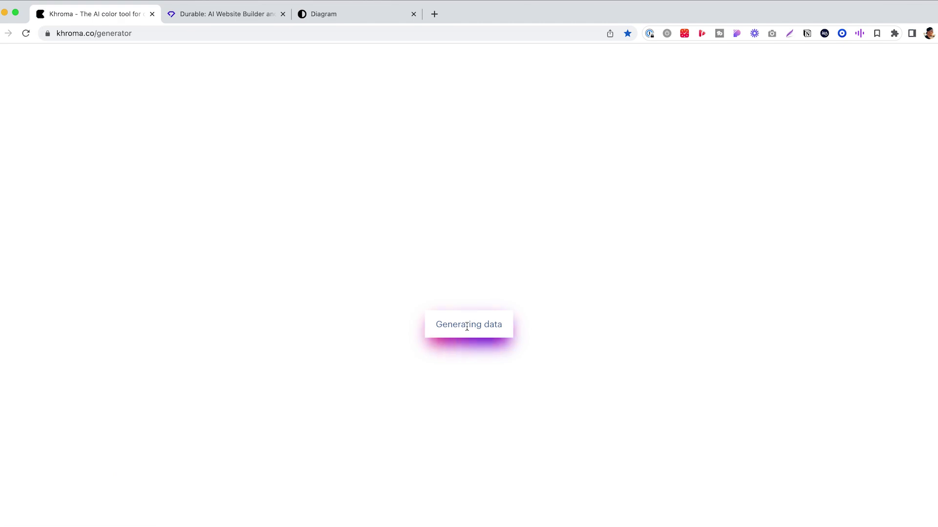
Favourite the Pearl Bush pairing and get new combinations for the Sea Mist and Cerulean Blue cards
left_click(224, 88)
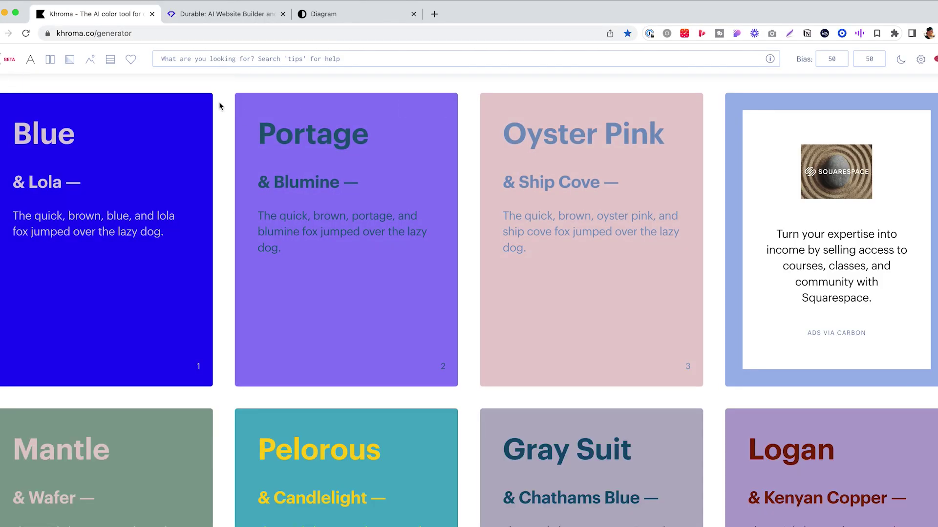
scroll(558, 221, "down", 10)
left_click(421, 251)
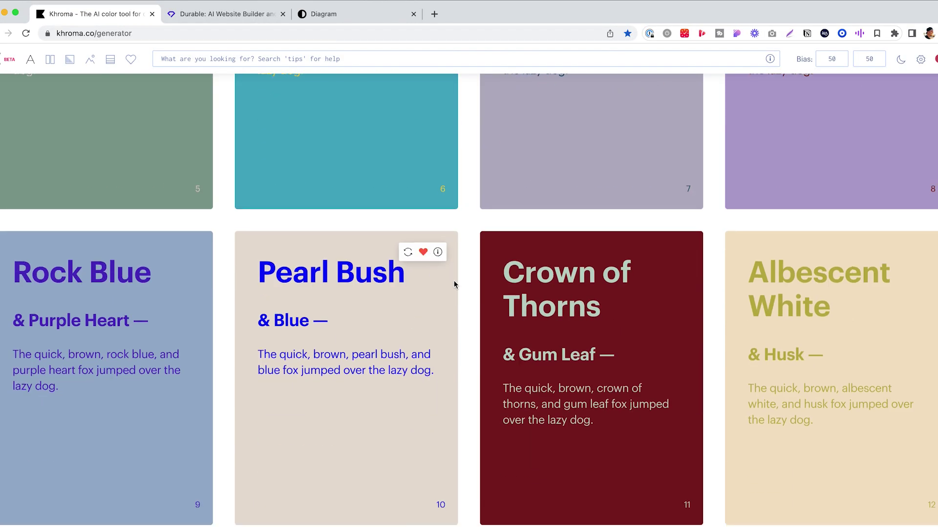
scroll(421, 251, "down", 6)
left_click(653, 239)
scroll(647, 273, "down", 8)
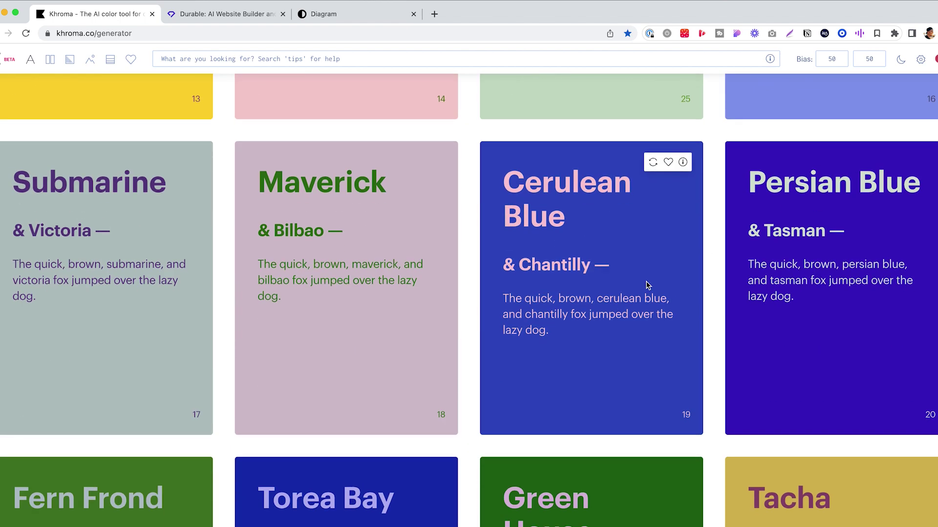
left_click(654, 159)
scroll(546, 381, "down", 20)
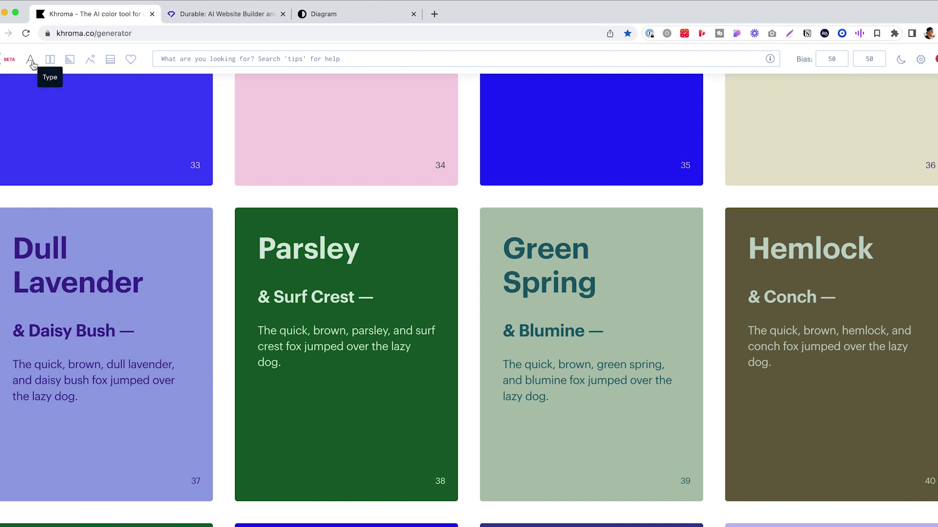
Cycle the combinations through Poster, Gradient, Image and Palette views, briefly checking a palette's colour details
left_click(31, 63)
left_click(51, 61)
left_click(70, 63)
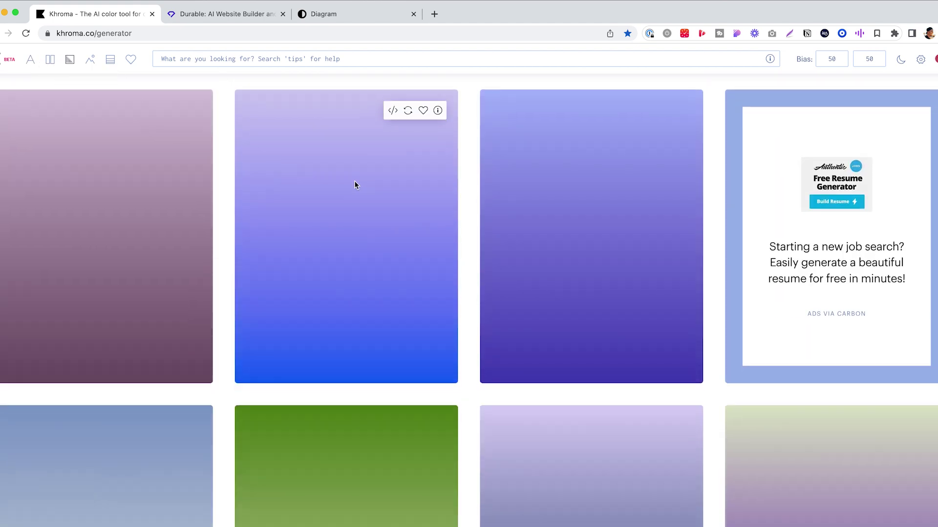
scroll(421, 203, "down", 9)
left_click(90, 60)
scroll(198, 156, "down", 2)
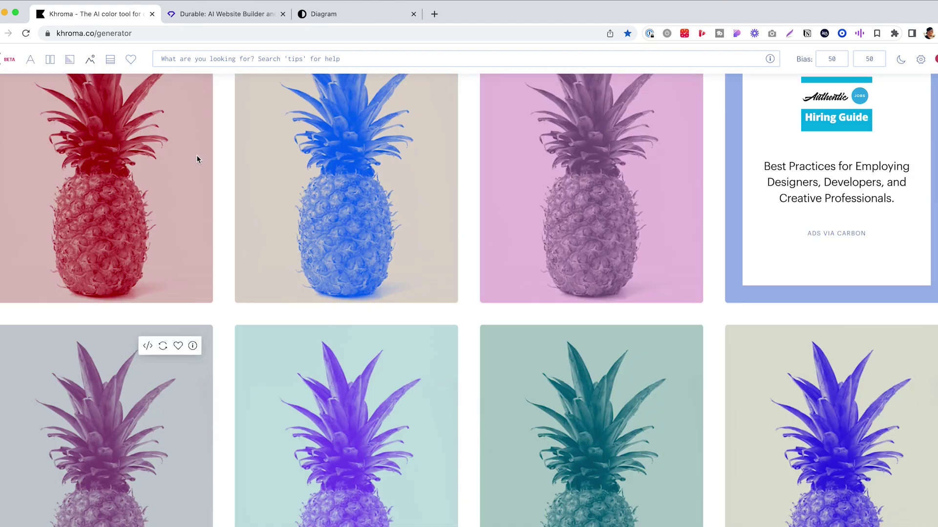
left_click(111, 61)
scroll(504, 329, "down", 10)
left_click(438, 122)
left_click(438, 121)
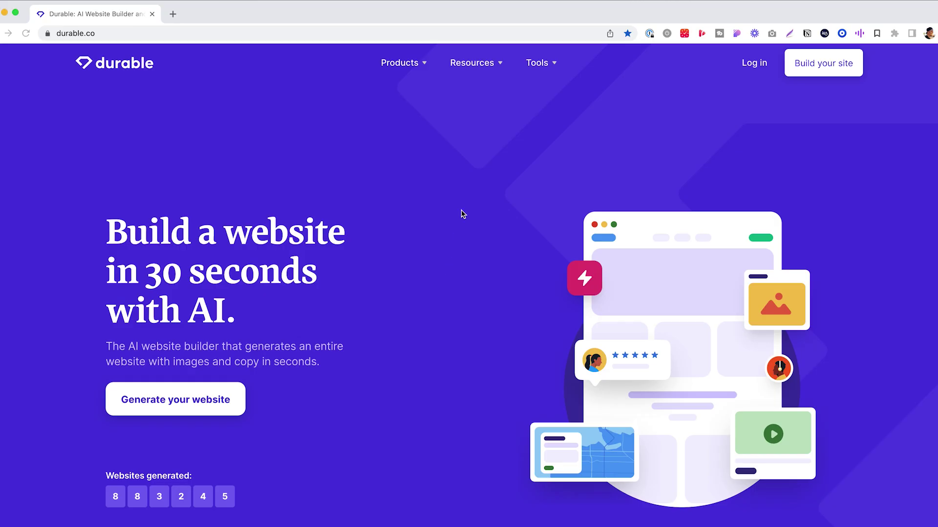
Start Durable's generator, choose Car Detailing as the business type, and name it 'Car Masters'
left_click(189, 402)
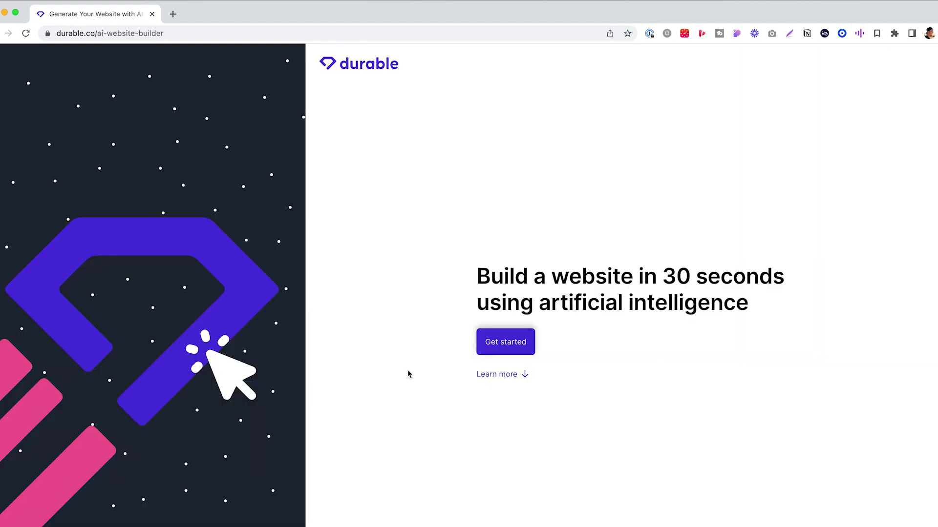
left_click(503, 341)
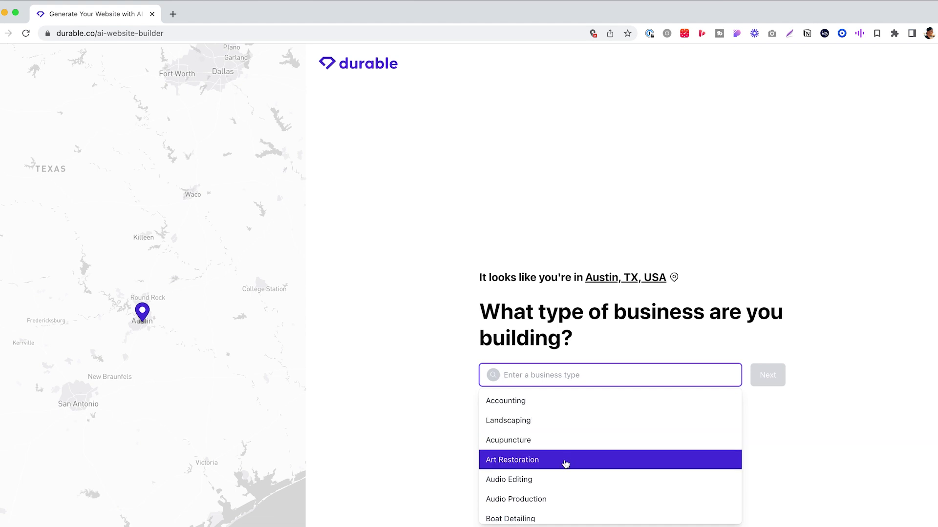
scroll(548, 465, "down", 5)
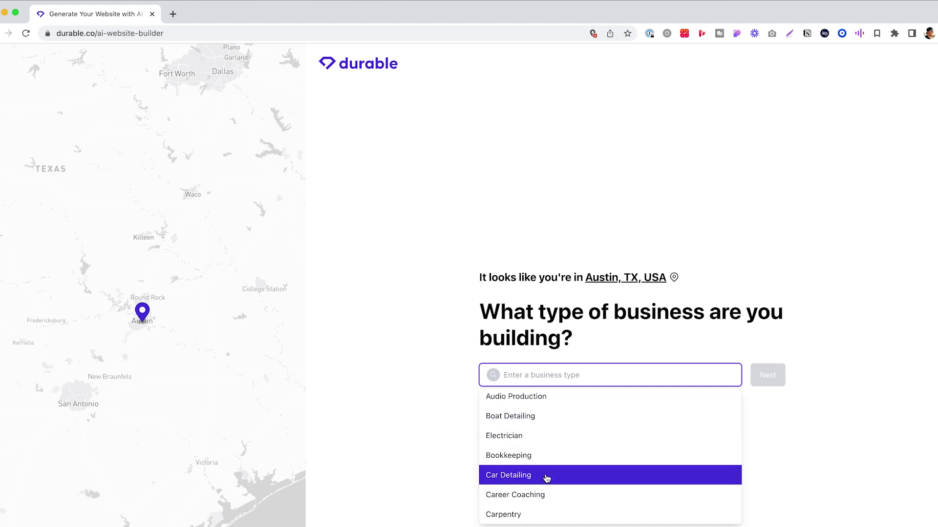
left_click(772, 378)
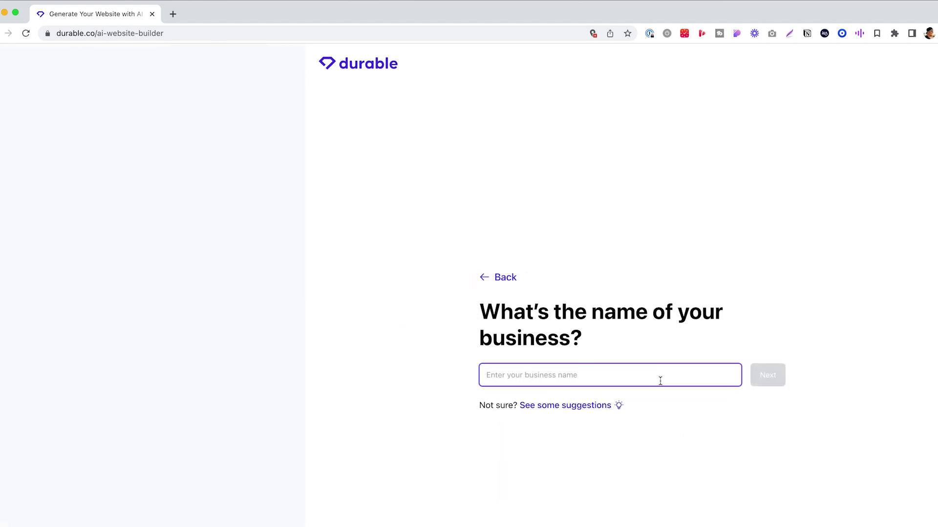
type("Detail Masters")
double_click(496, 375)
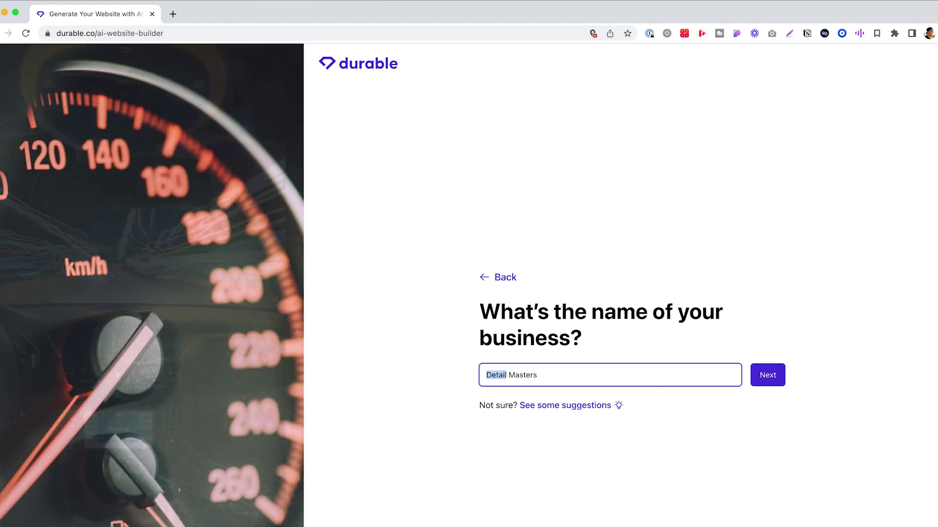
type("Car")
left_click(765, 382)
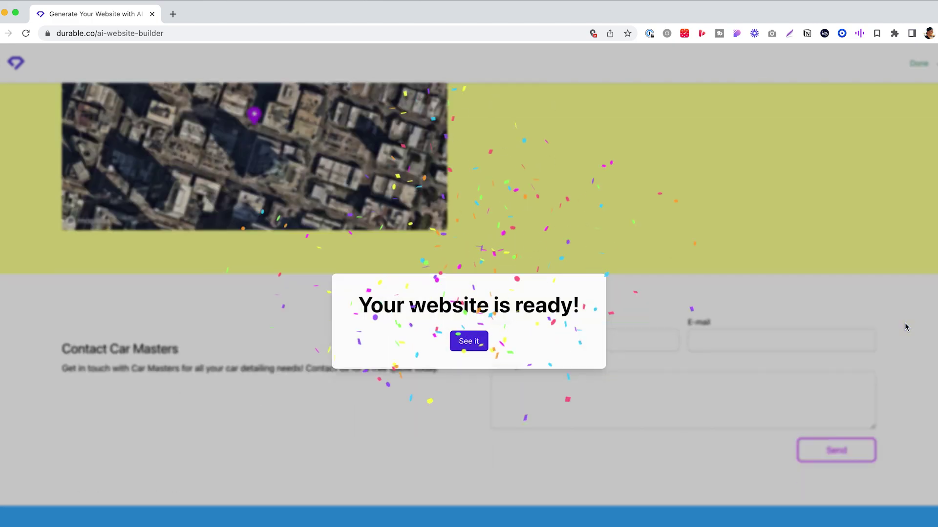
Open the finished Car Masters site and regenerate the church photo section twice
left_click(468, 339)
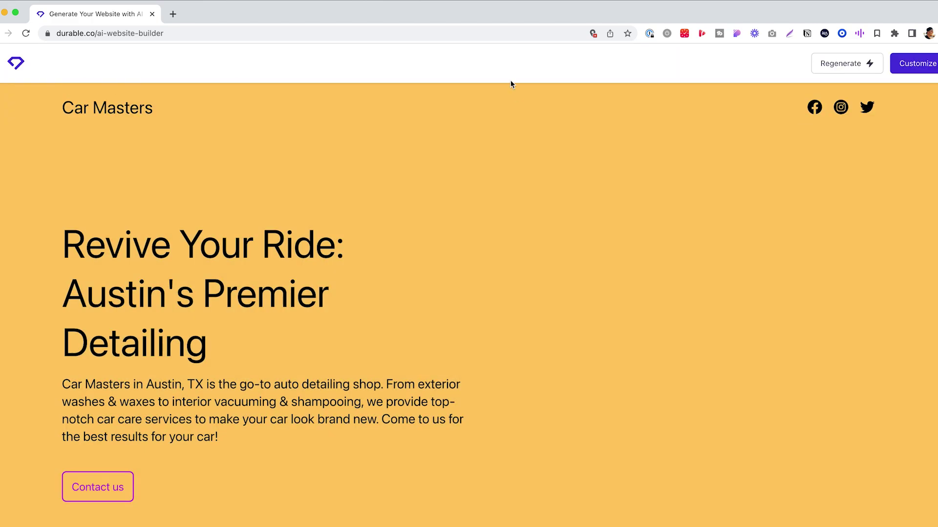
scroll(684, 226, "down", 3)
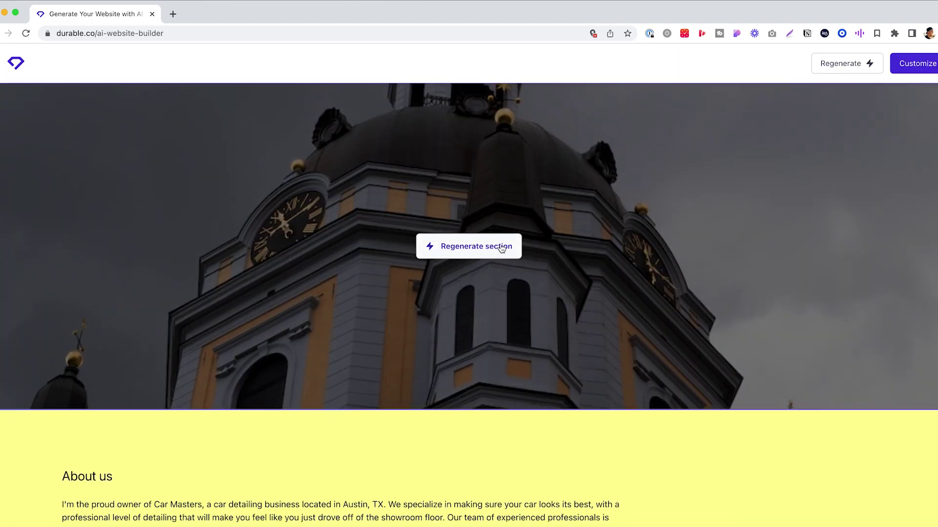
left_click(510, 247)
scroll(586, 342, "up", 2)
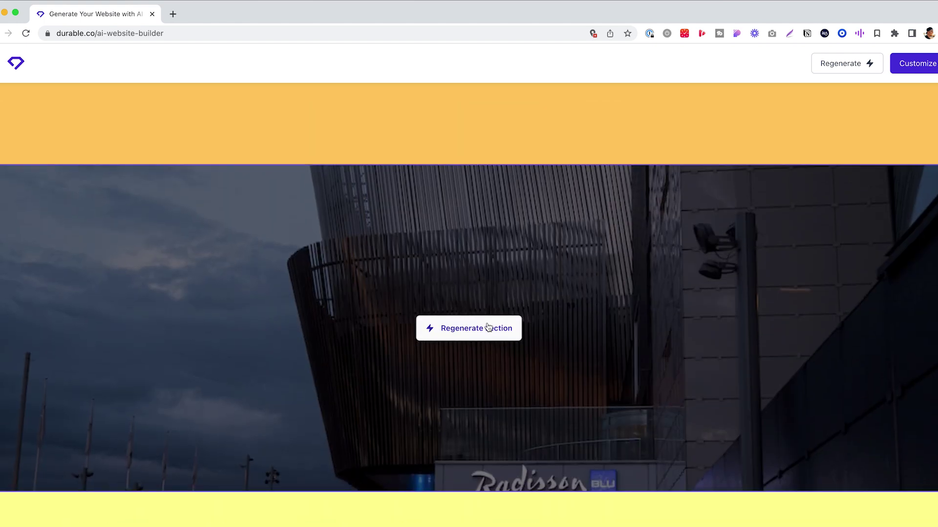
left_click(481, 327)
Dismiss the sign-up prompt and scroll through the generated site
scroll(750, 340, "down", 5)
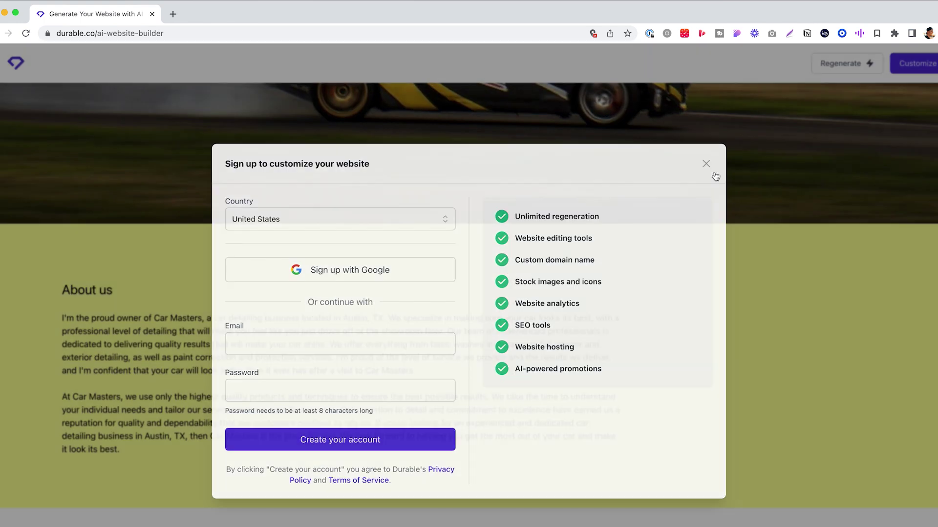
left_click(714, 174)
scroll(470, 299, "down", 20)
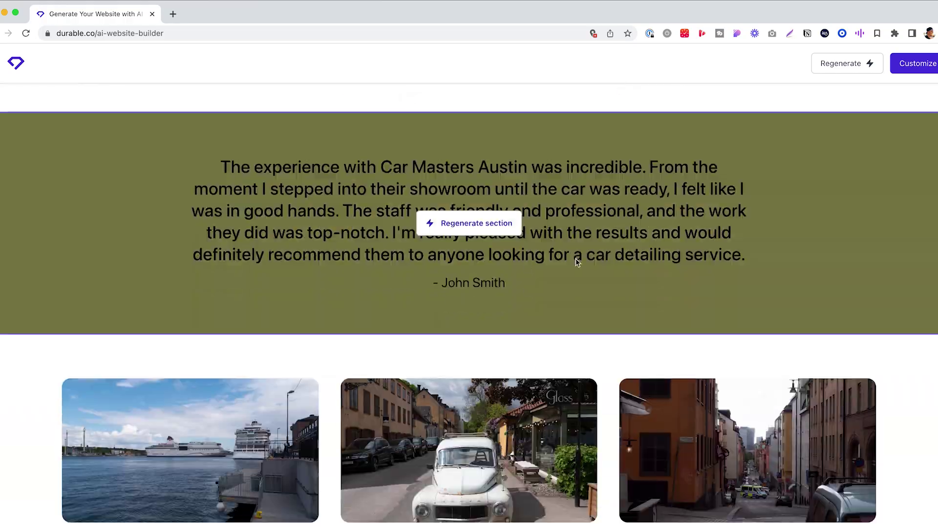
scroll(738, 262, "up", 20)
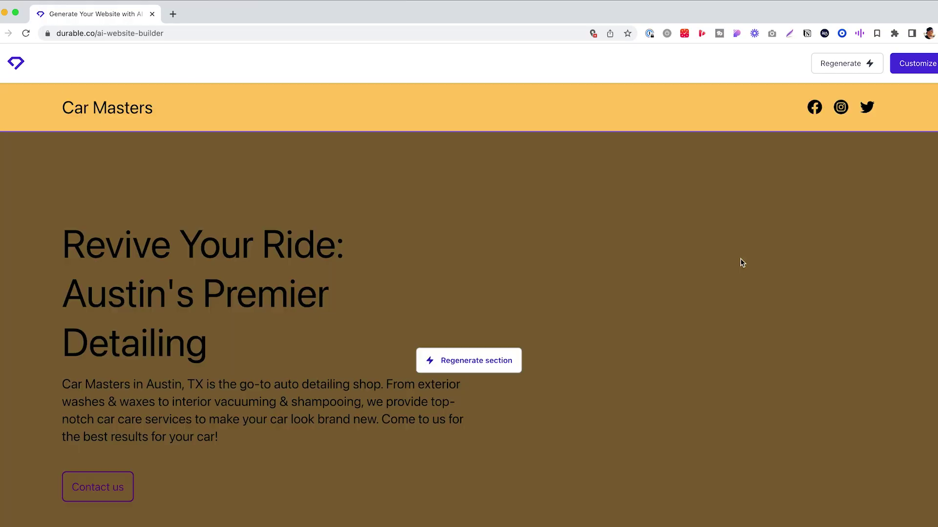